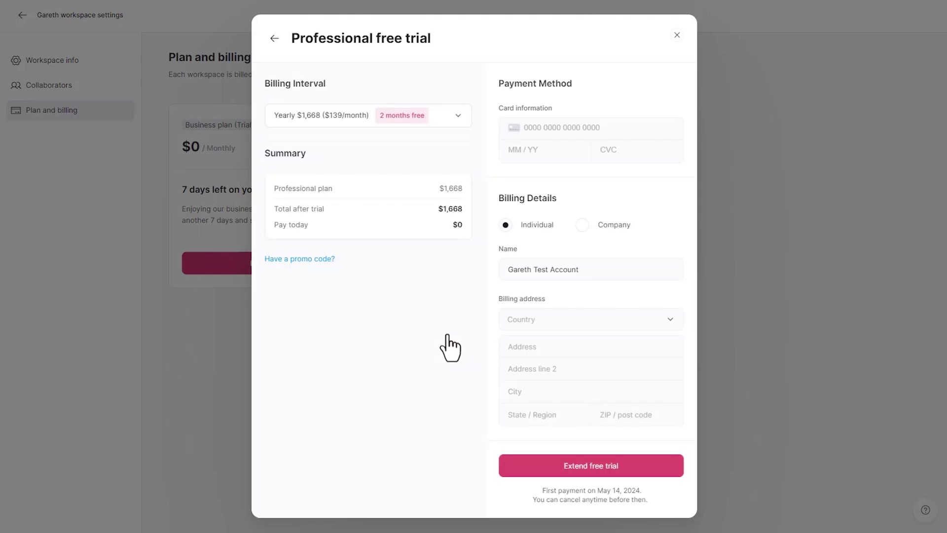
Switch the Professional plan to monthly billing at $167 and apply promo code GAP_1MONTH_PRO
left_click(351, 117)
left_click(342, 166)
left_click(313, 259)
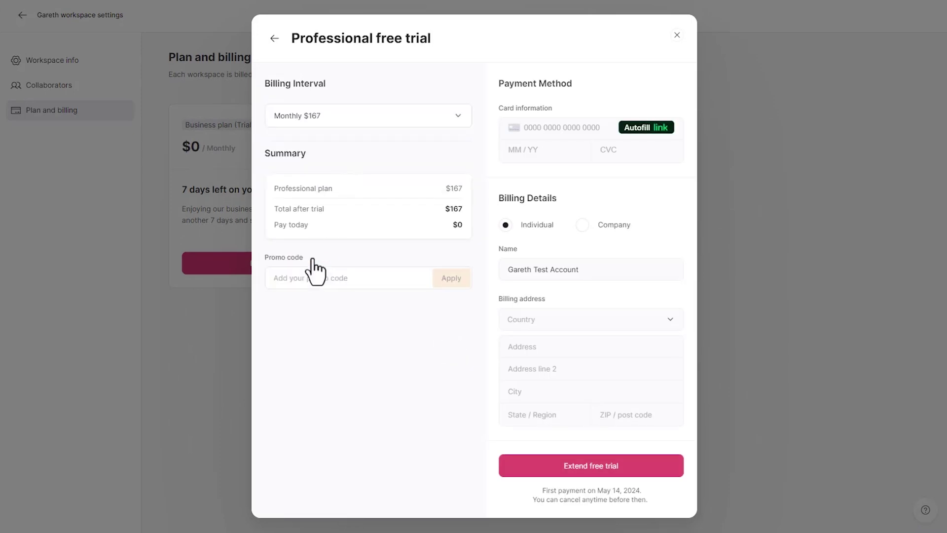
left_click(318, 281)
type("GAP_1MONTH")
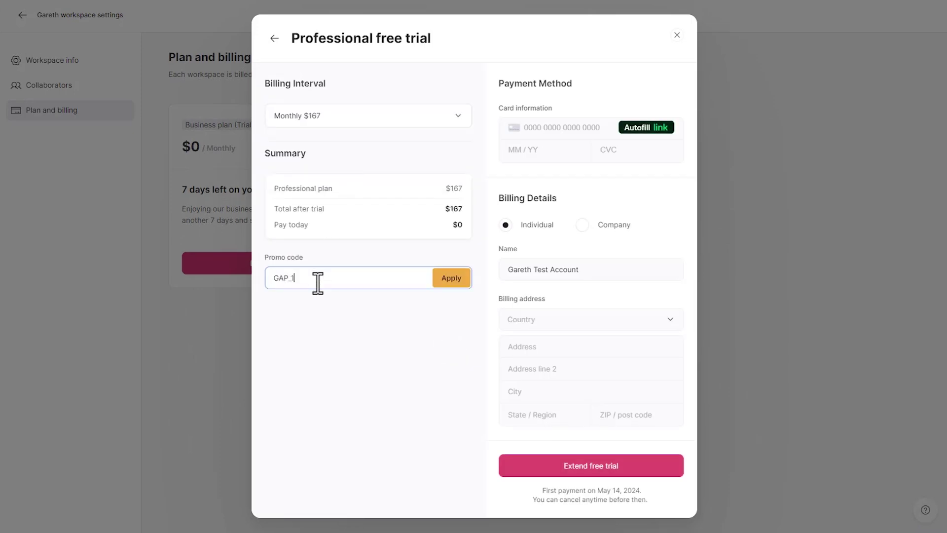
type("_PRO")
left_click(452, 279)
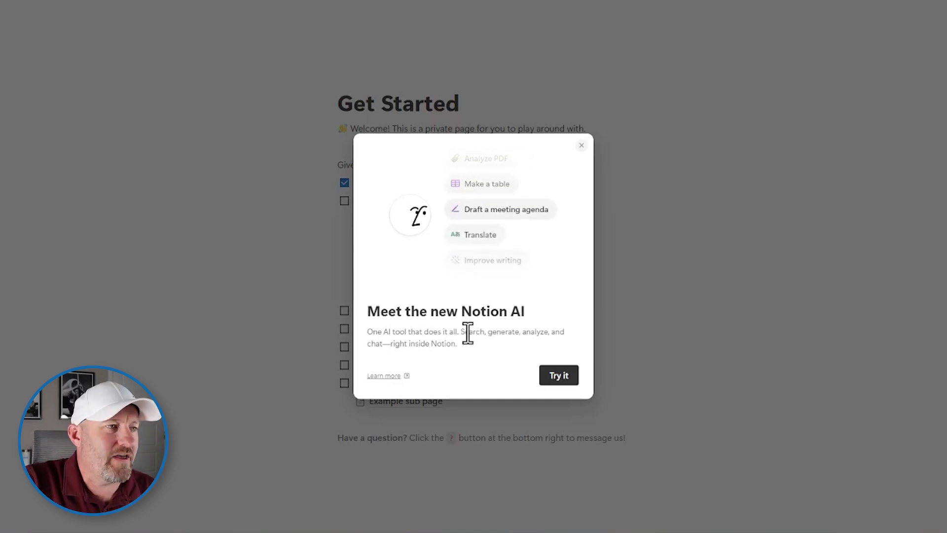
Close the 'Meet the new Notion AI' dialog to reveal the Get Started checklist
left_click(581, 145)
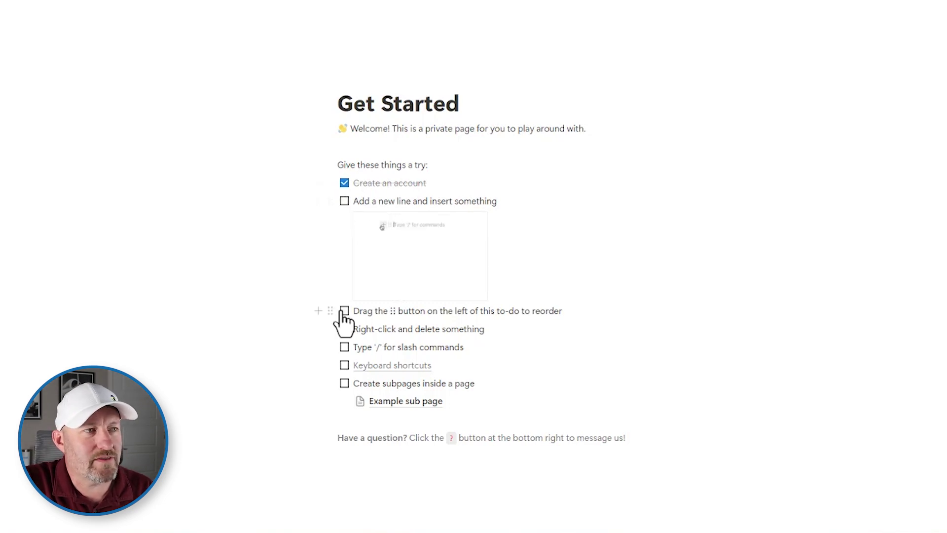
mouse_move(82, 105)
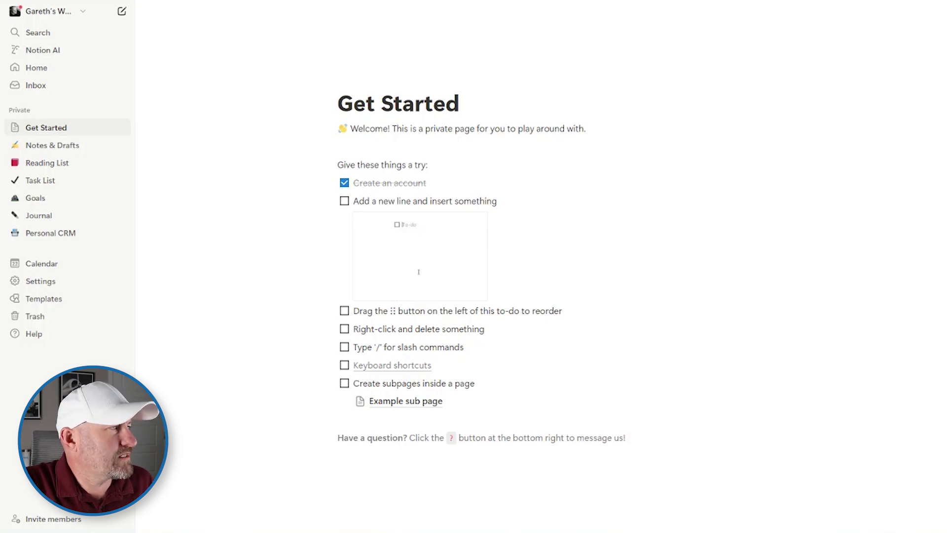
Open the Personal CRM template page and scroll through its Contacts table
left_click(51, 233)
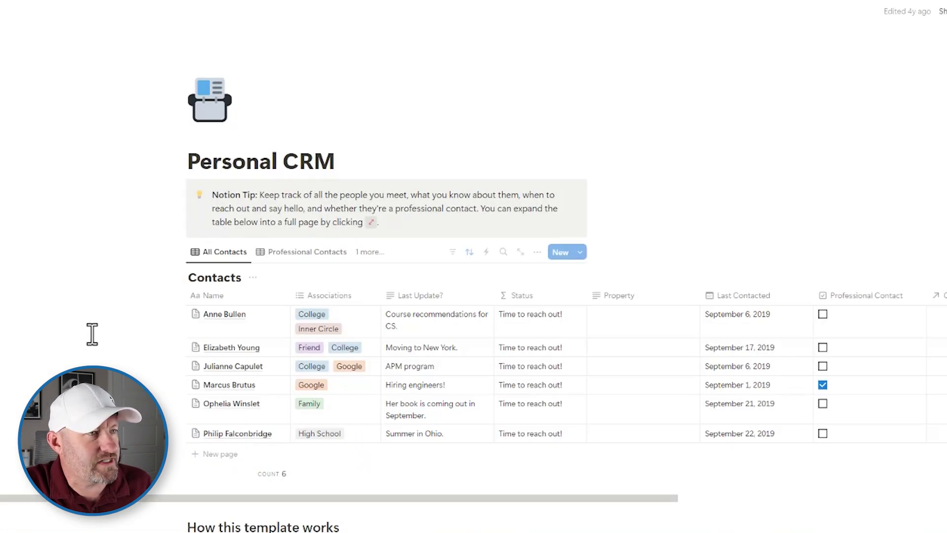
scroll(345, 325, "down", 3)
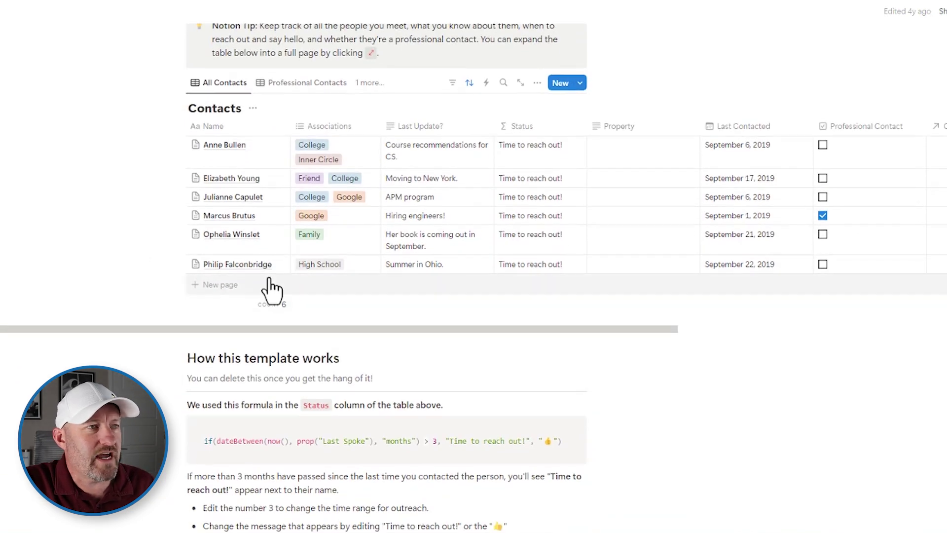
scroll(274, 296, "up", 3)
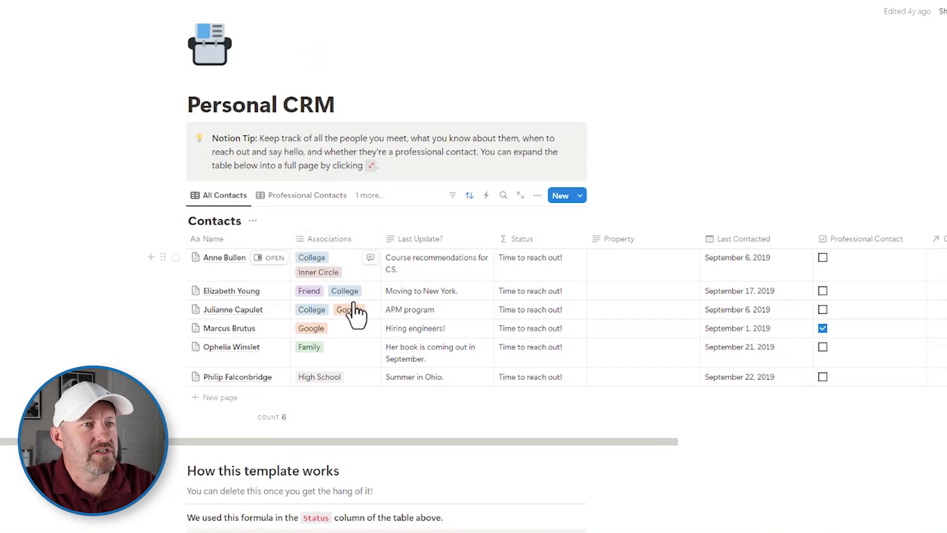
scroll(330, 355, "down", 5)
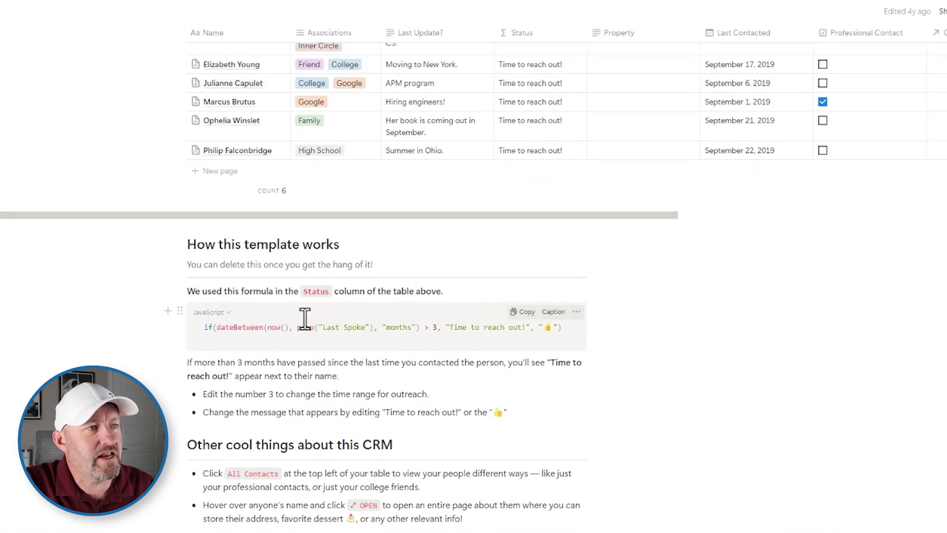
scroll(299, 336, "down", 3)
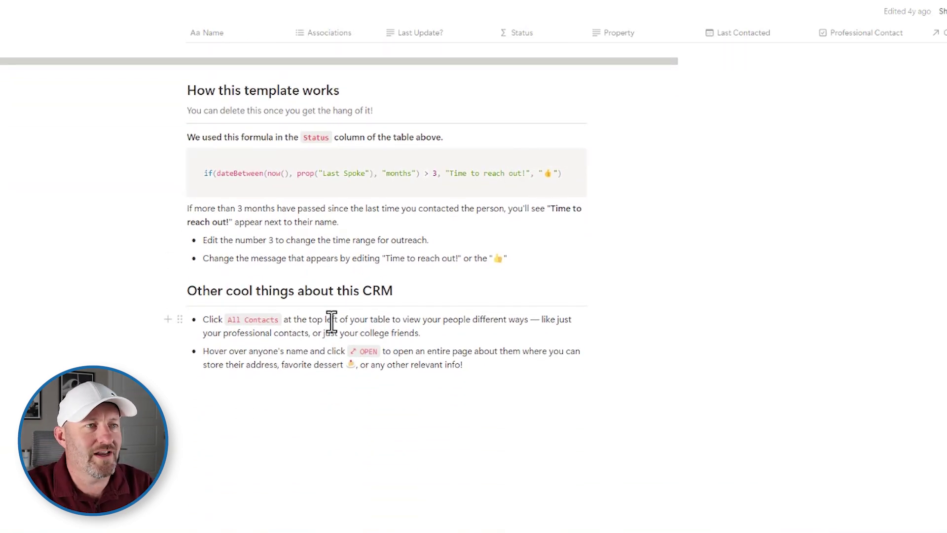
scroll(331, 323, "up", 4)
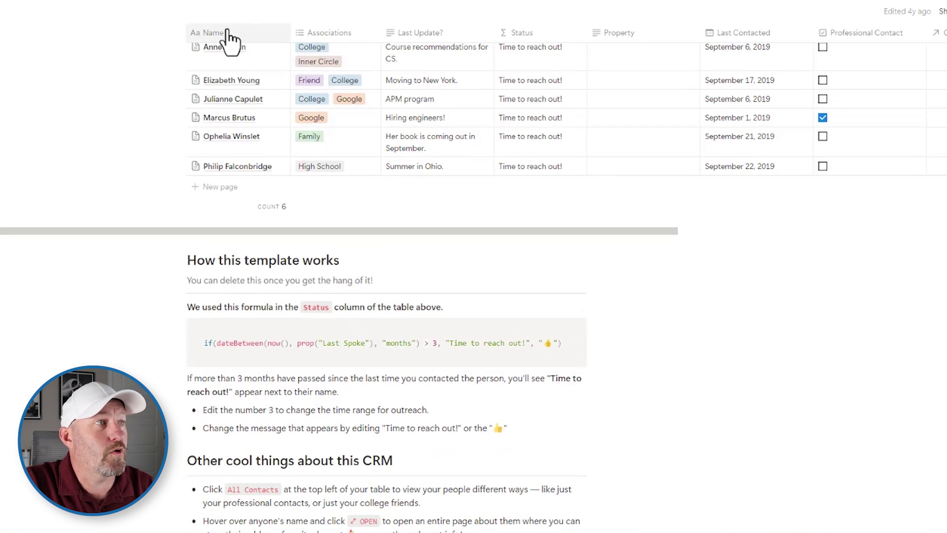
Inspect the Associations and Last Update? column menus, then review the rest of the page
left_click(379, 33)
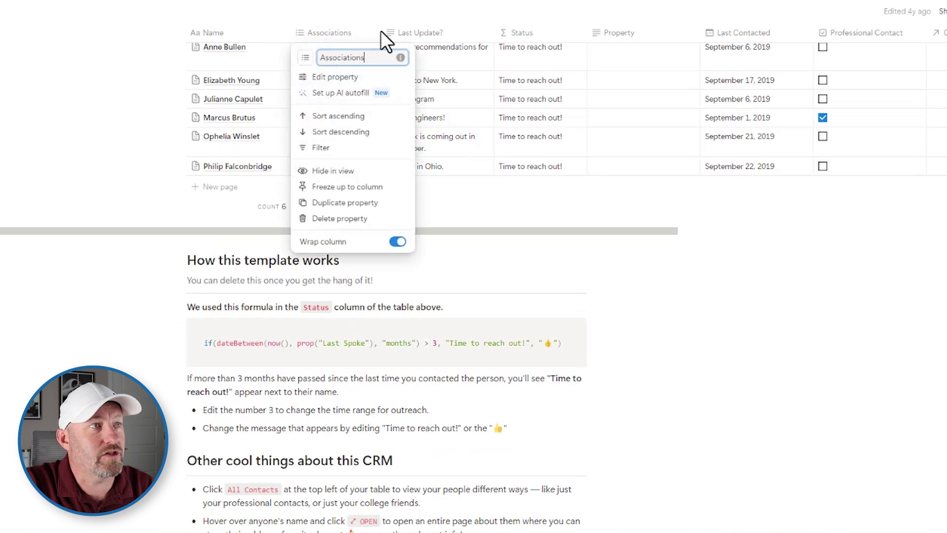
left_click(429, 36)
left_click(423, 33)
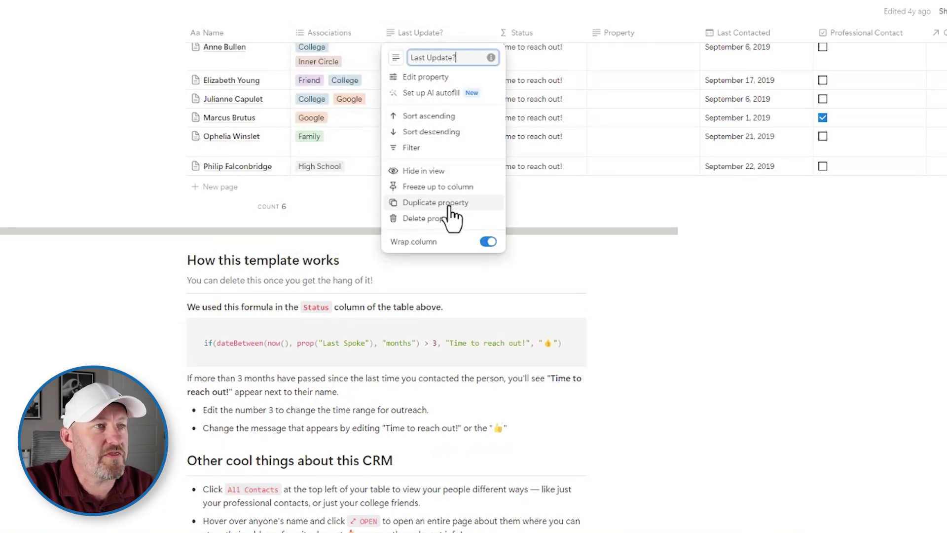
left_click(693, 255)
scroll(694, 255, "up", 6)
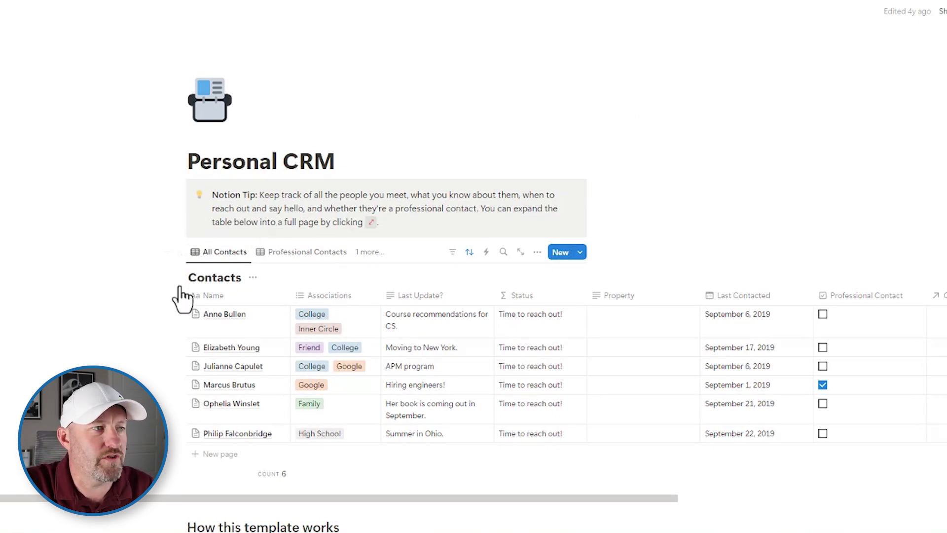
scroll(86, 295, "down", 3)
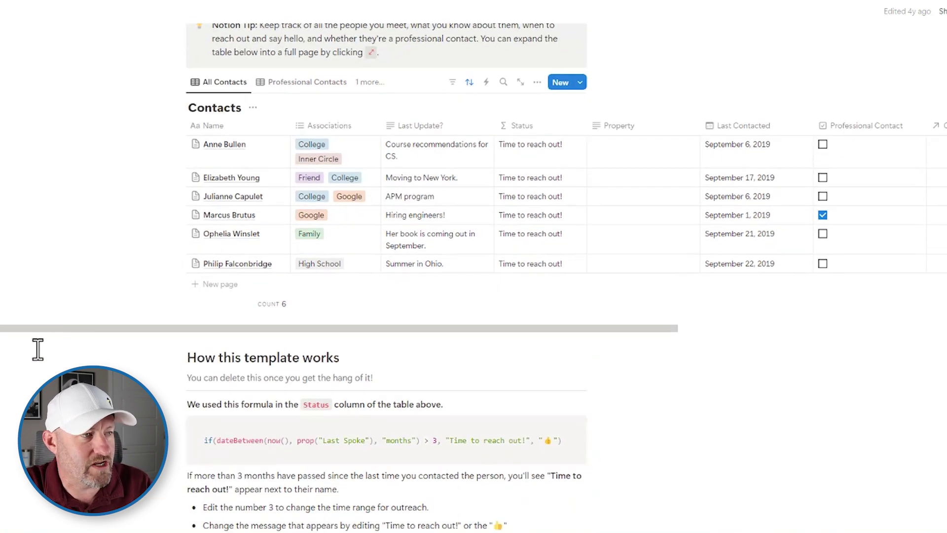
scroll(38, 350, "down", 3)
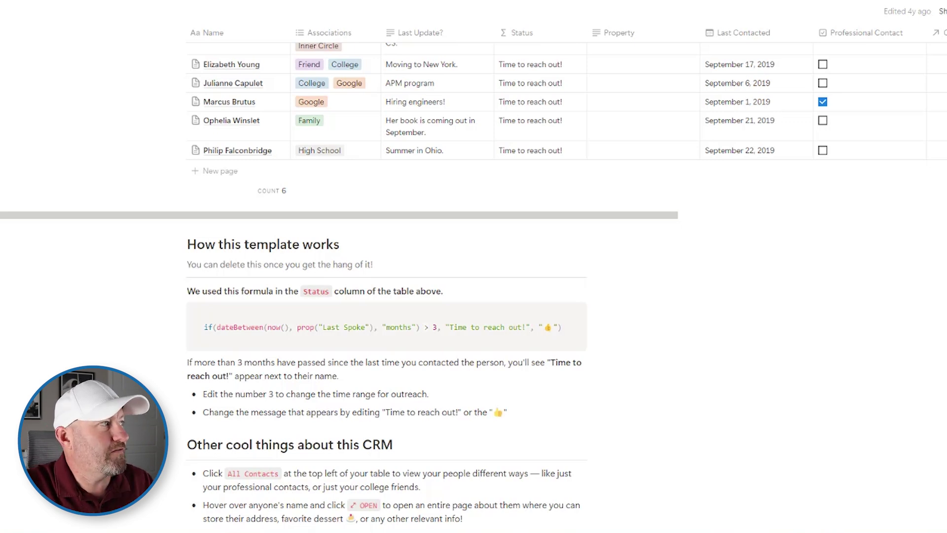
Create a new page holding a blank new table database
left_click(121, 12)
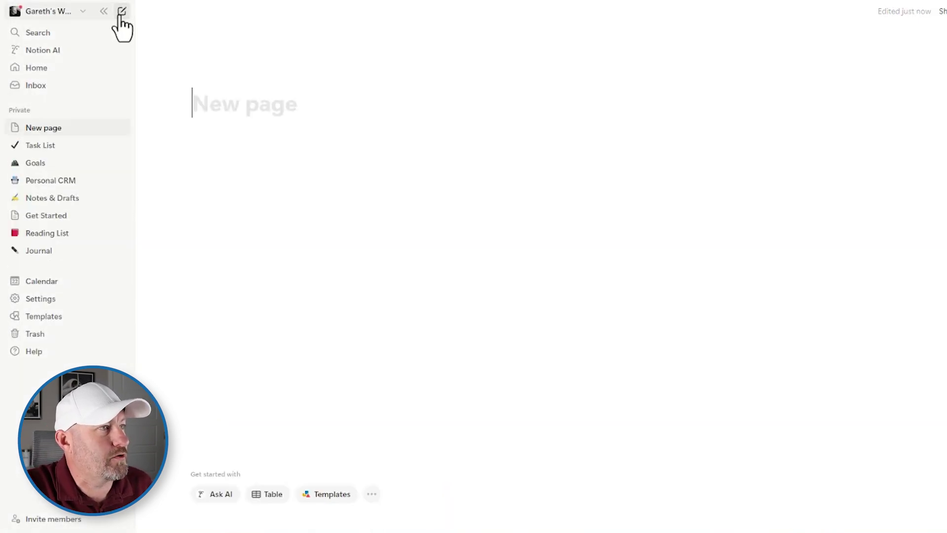
left_click(270, 496)
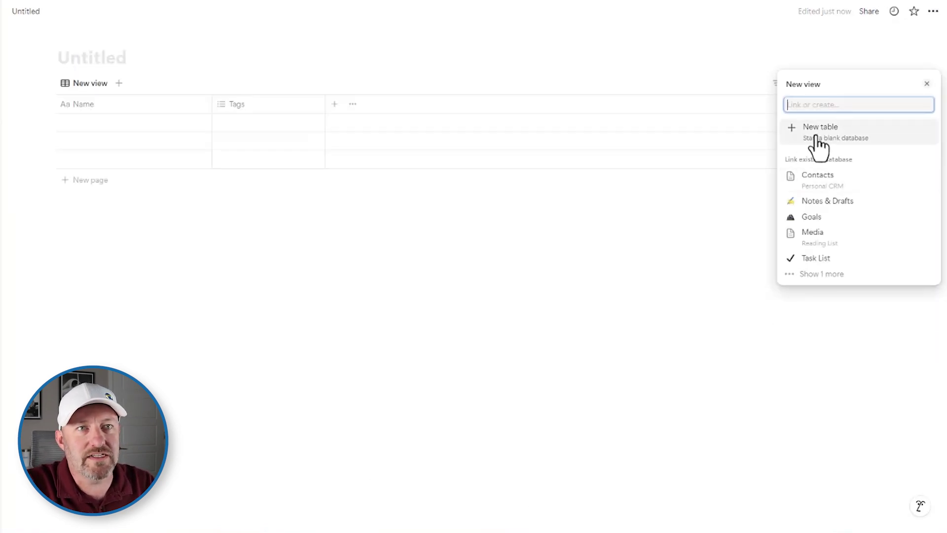
key("Return")
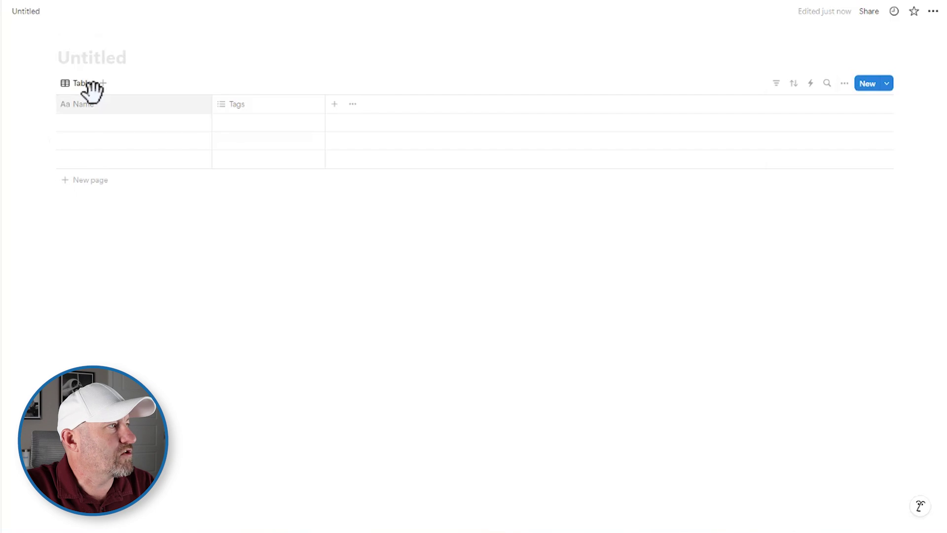
Rename the table's view to 'Users'
left_click(82, 83)
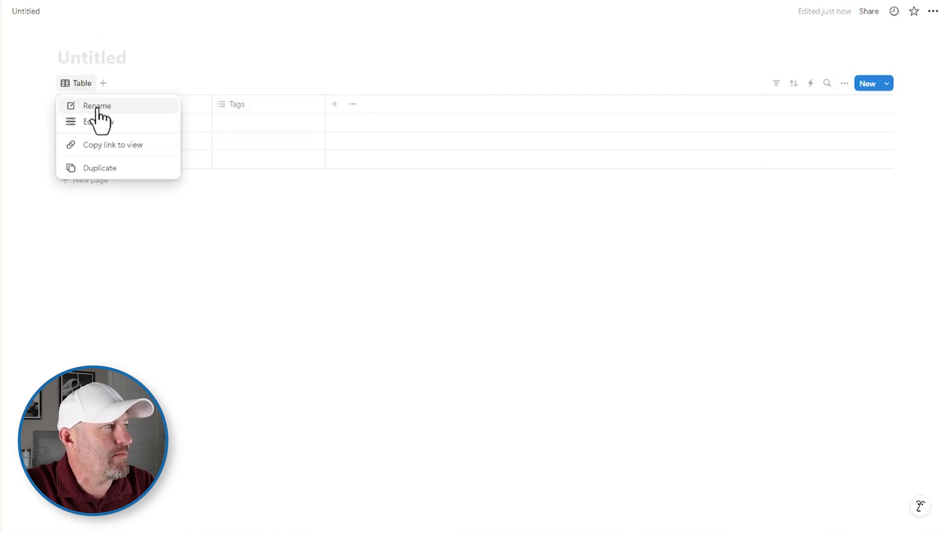
left_click(98, 118)
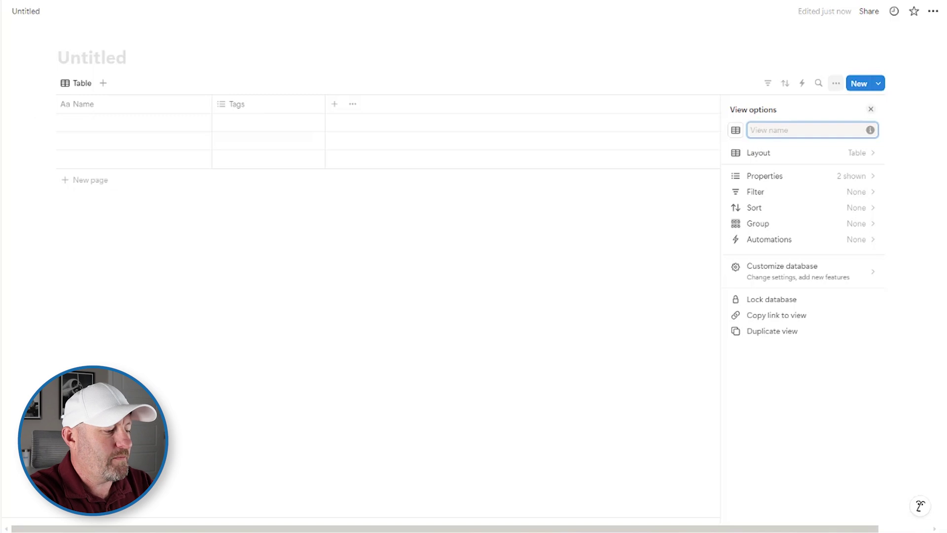
type("Users")
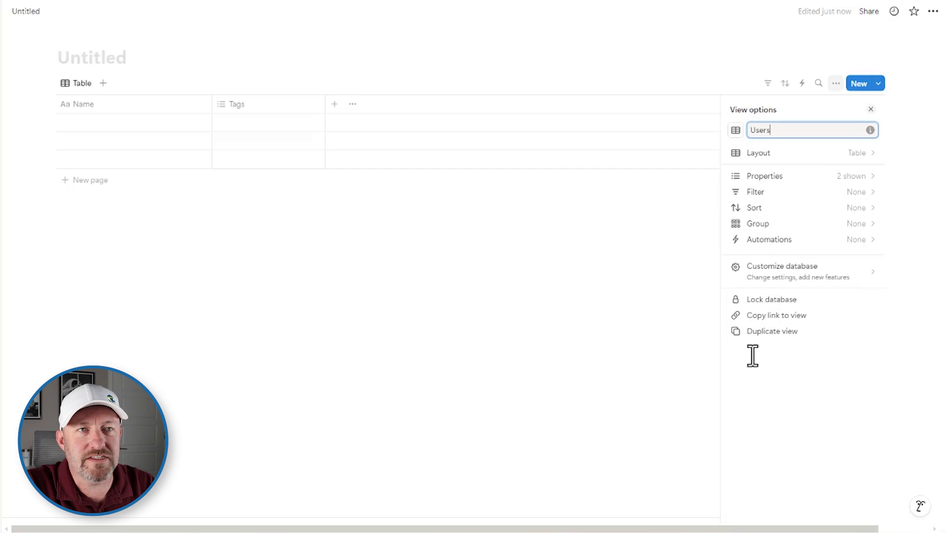
key("Escape")
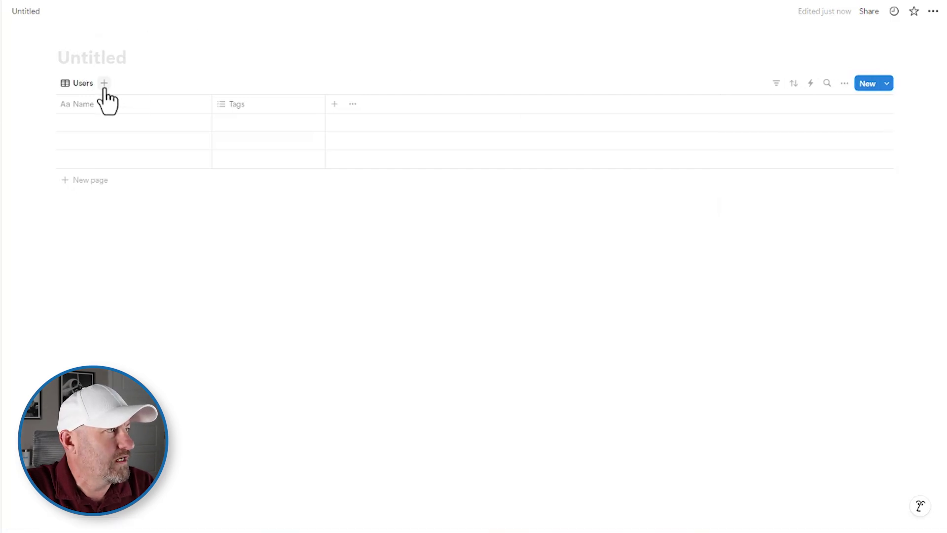
Add an Email property column to the Users table
left_click(104, 83)
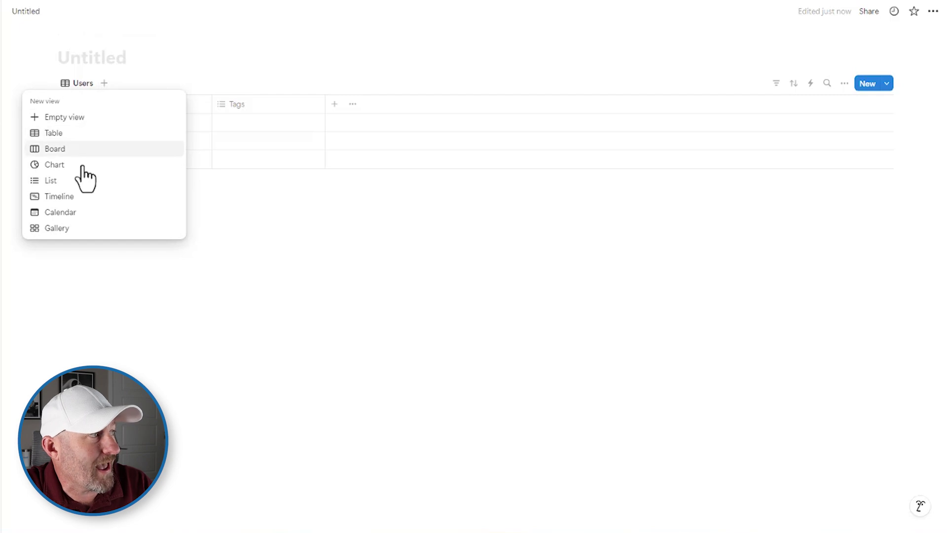
left_click(236, 212)
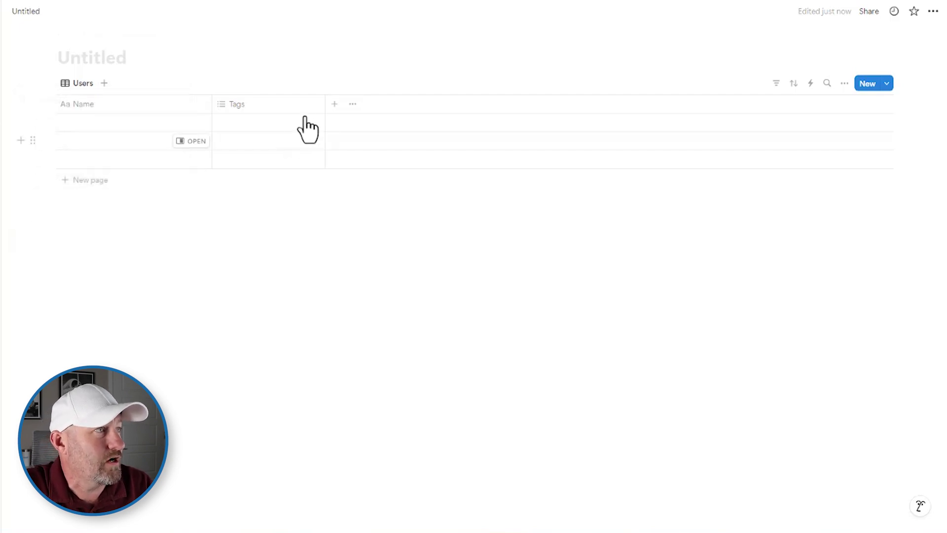
left_click(335, 104)
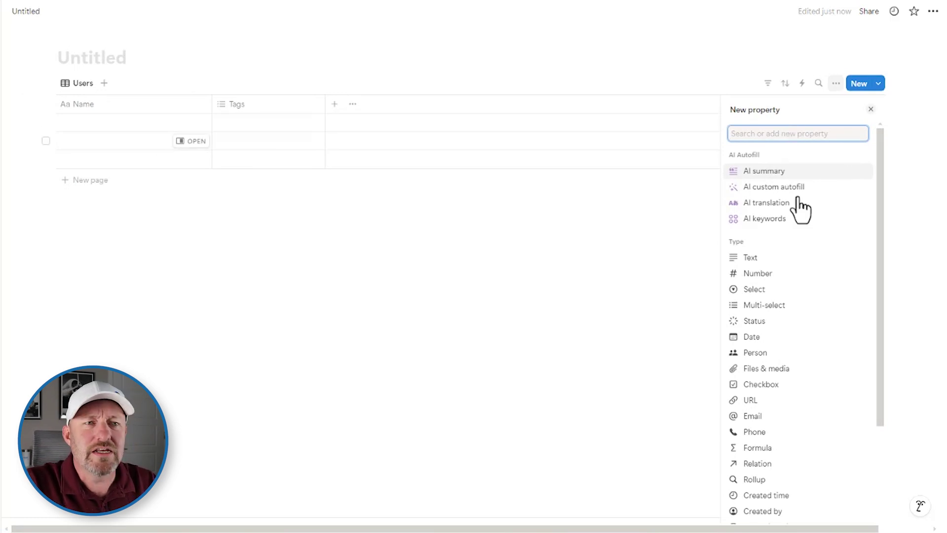
left_click(753, 416)
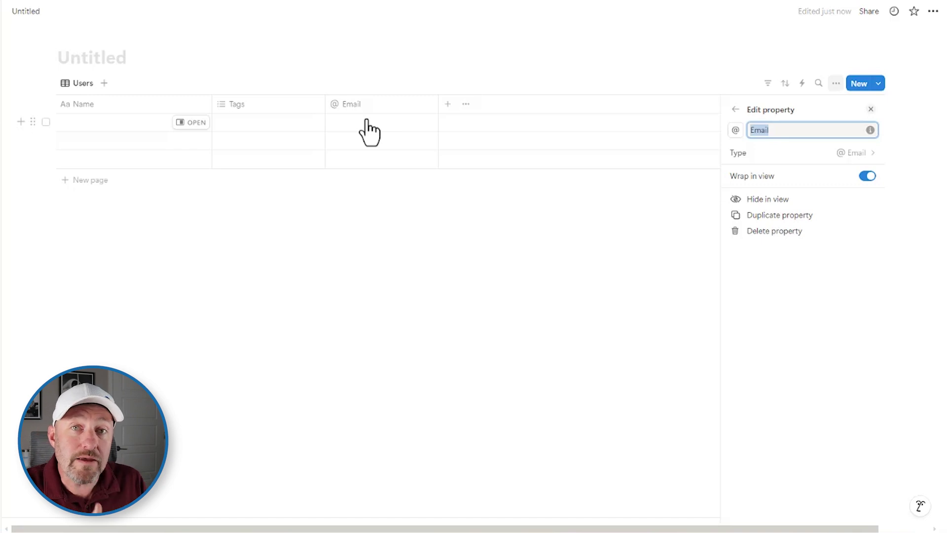
Delete the Tags property from the table
left_click(255, 104)
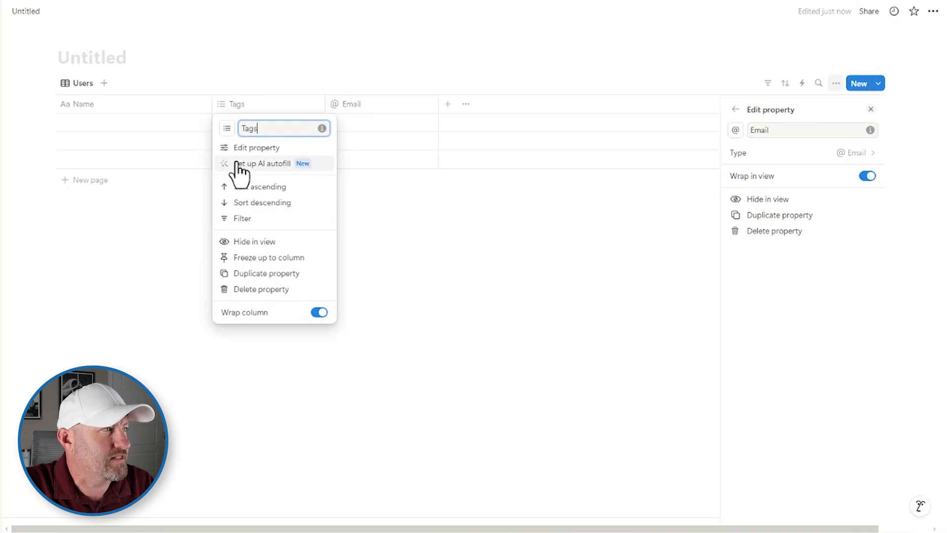
left_click(227, 128)
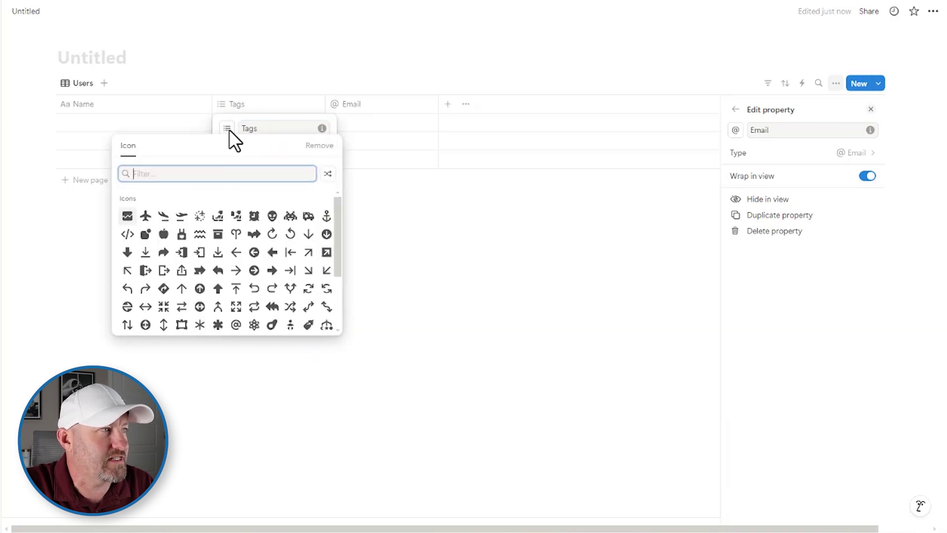
left_click(315, 147)
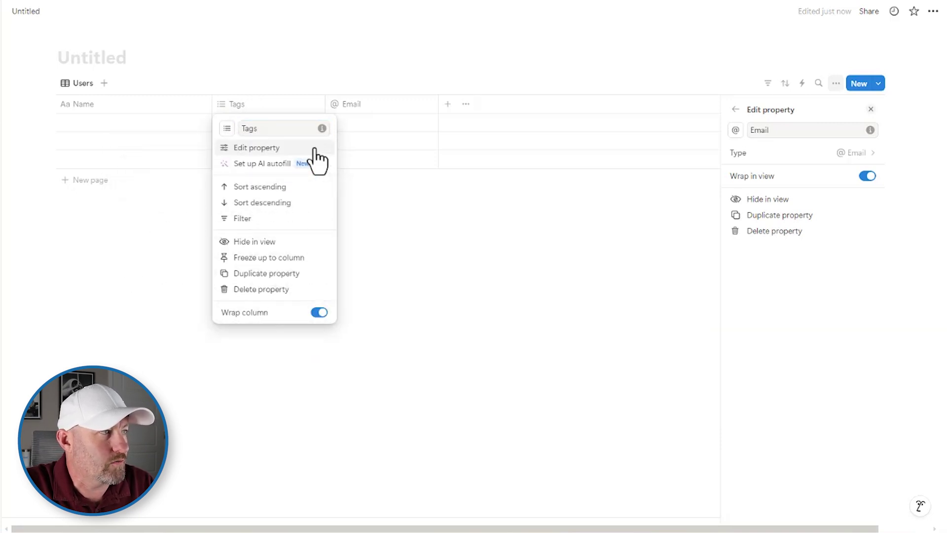
left_click(280, 290)
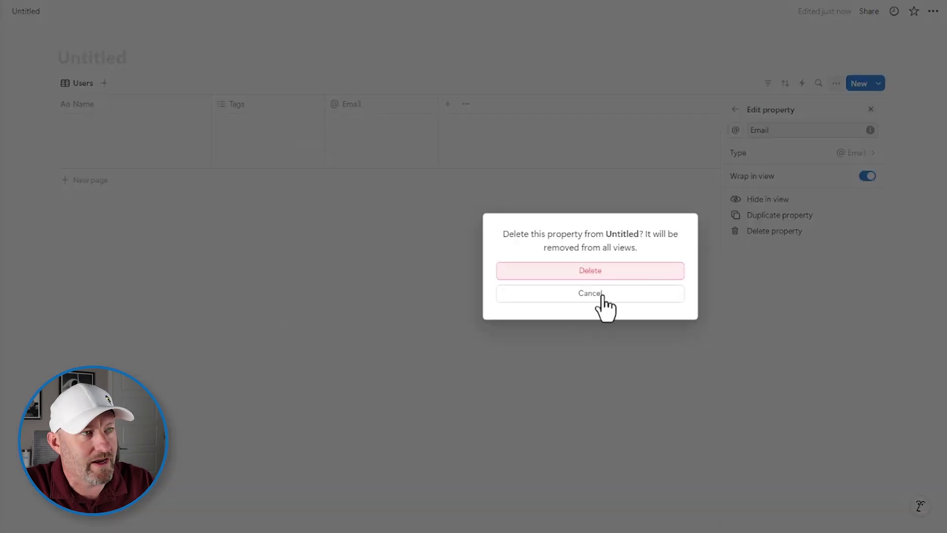
left_click(606, 271)
left_click(605, 268)
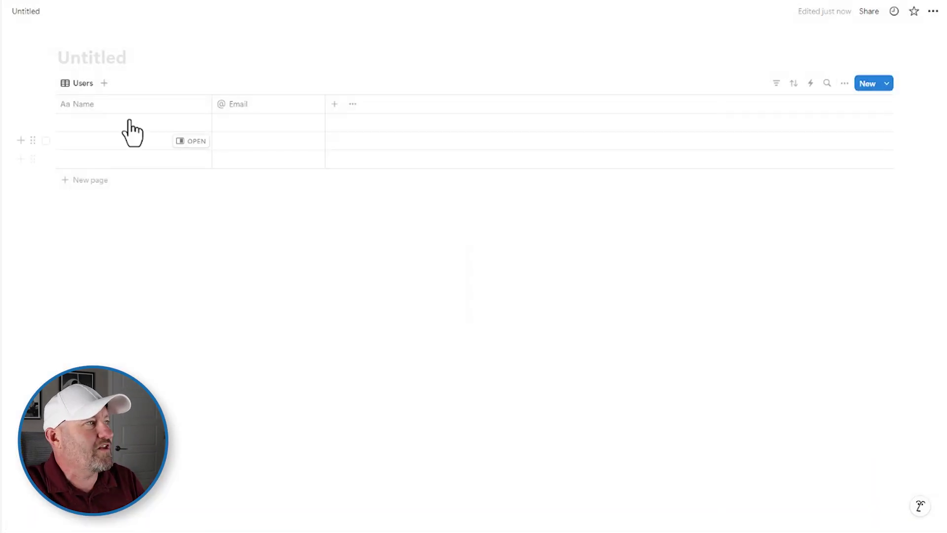
Enter the user's first name and e-mail address in the first row
left_click(119, 124)
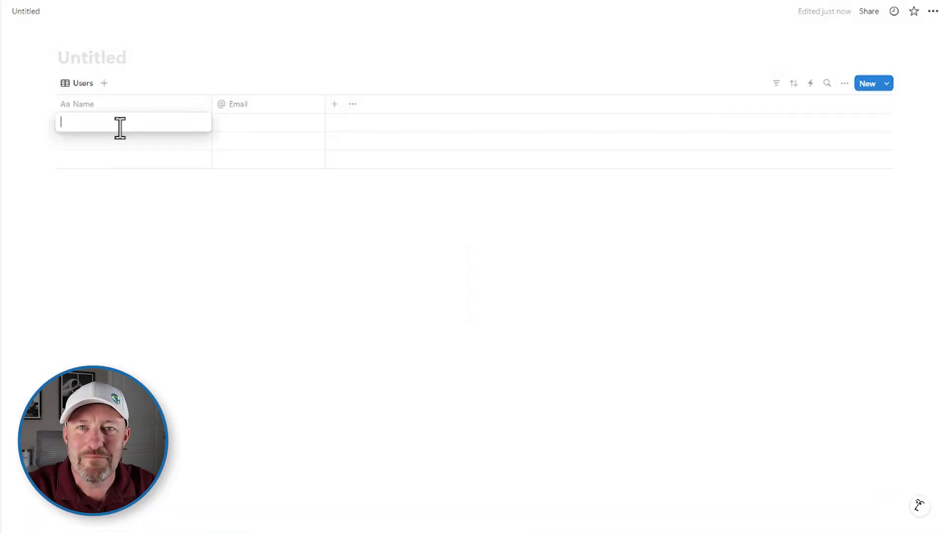
type("Ga")
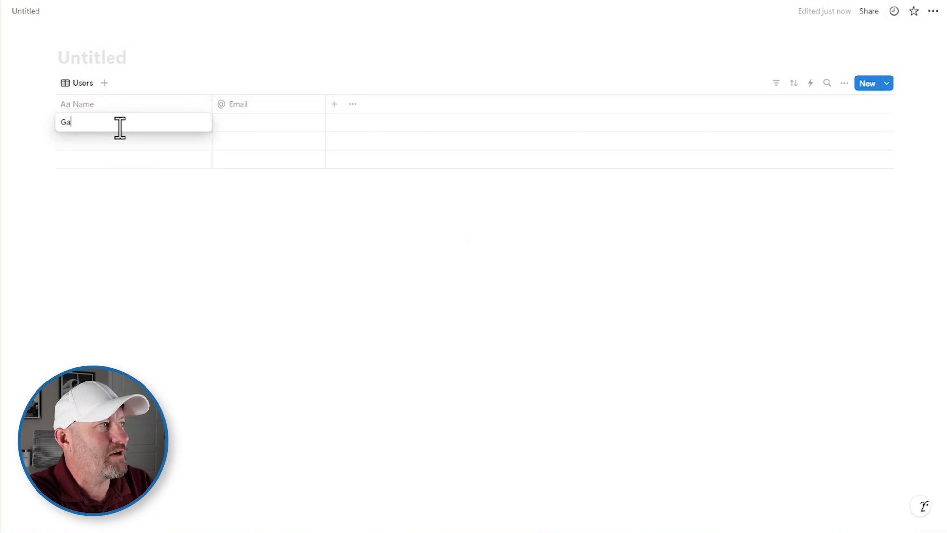
type("reth")
key("Tab")
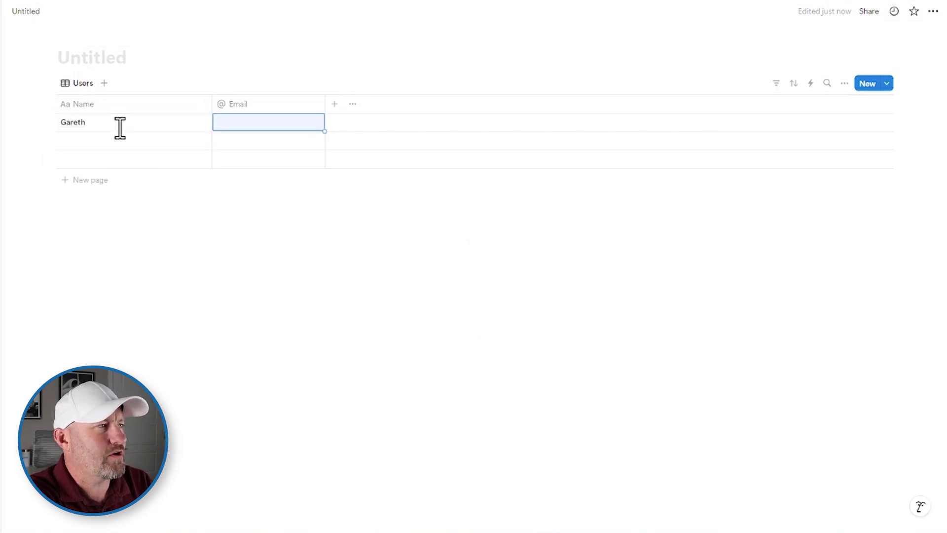
type(";em")
key("Escape")
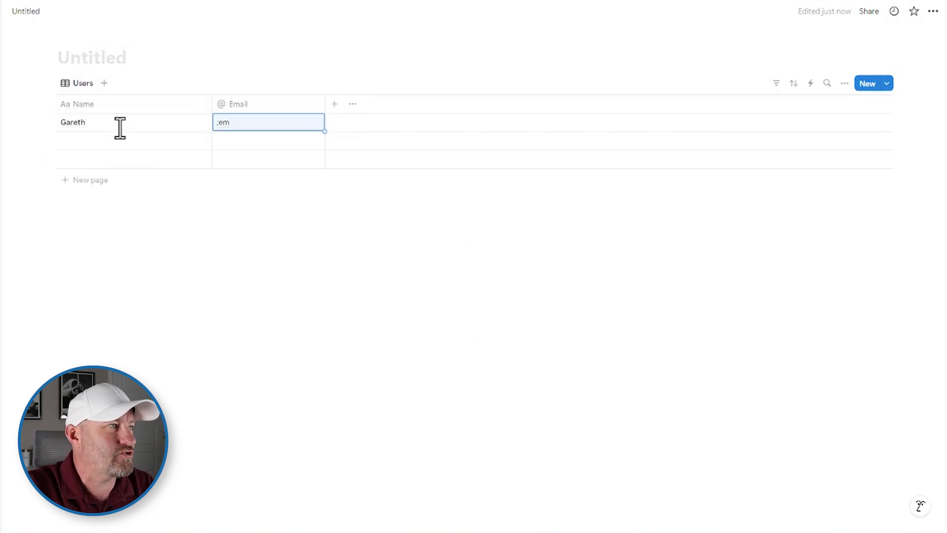
key("ctrl+a")
left_click(272, 123)
key("ctrl+a")
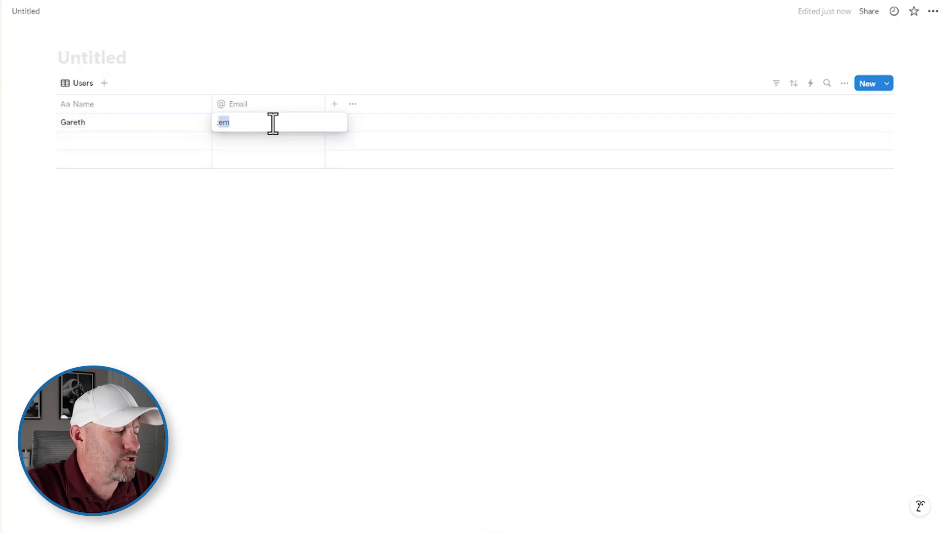
key("BackSpace")
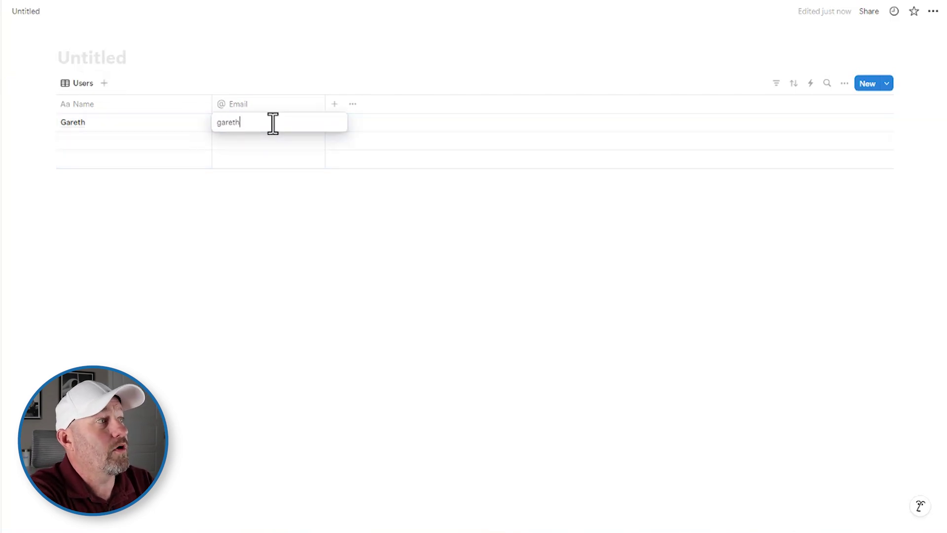
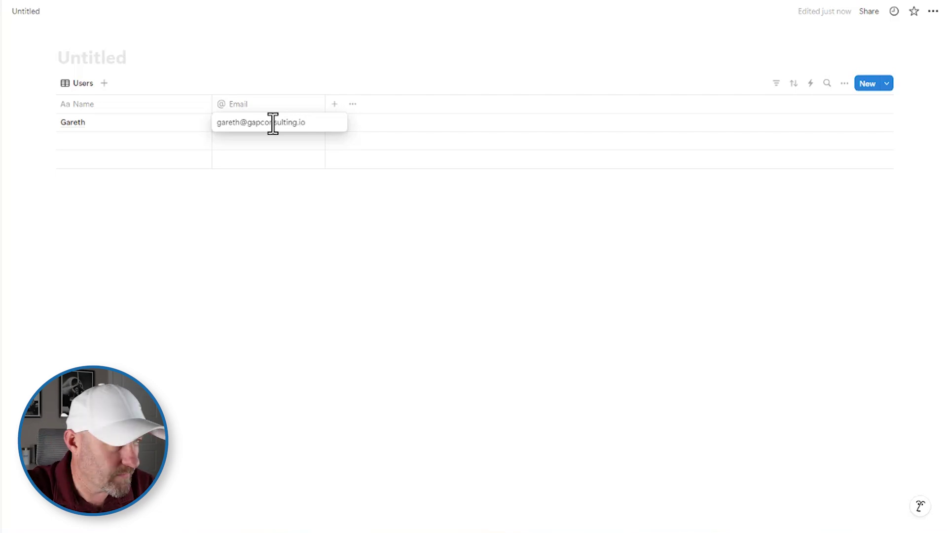
key("Return")
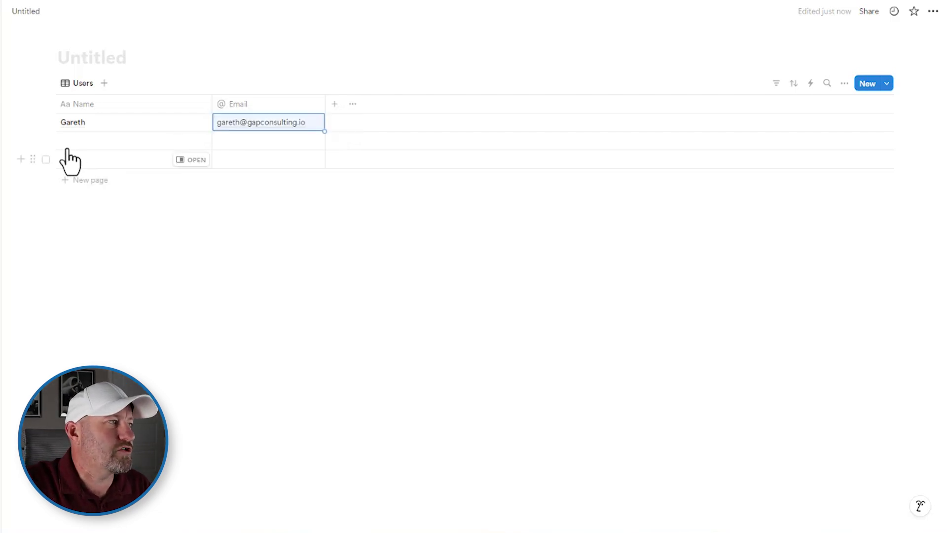
Delete the two empty rows below the user's entry
left_click(46, 141)
left_click(45, 159)
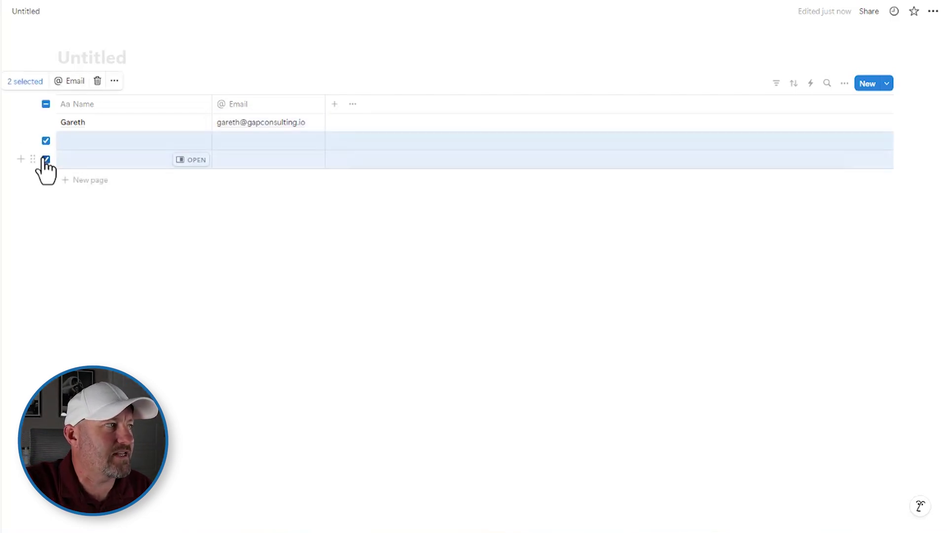
left_click(97, 81)
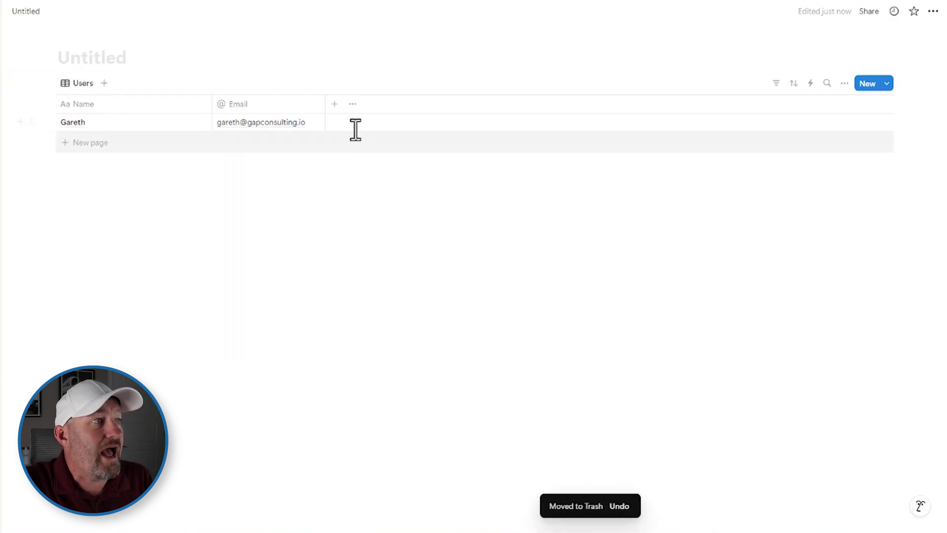
left_click(333, 104)
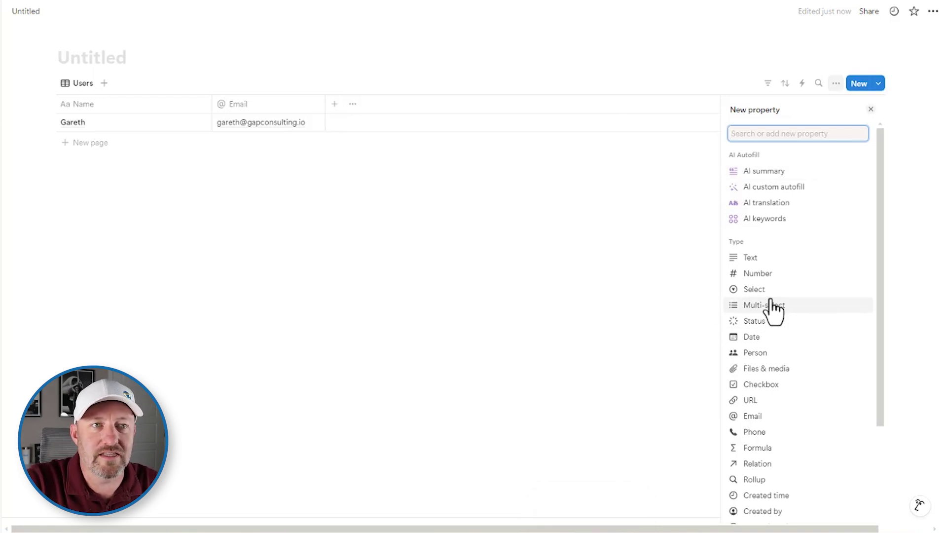
Add a Select property named Role with options Manager and Contractors
left_click(754, 290)
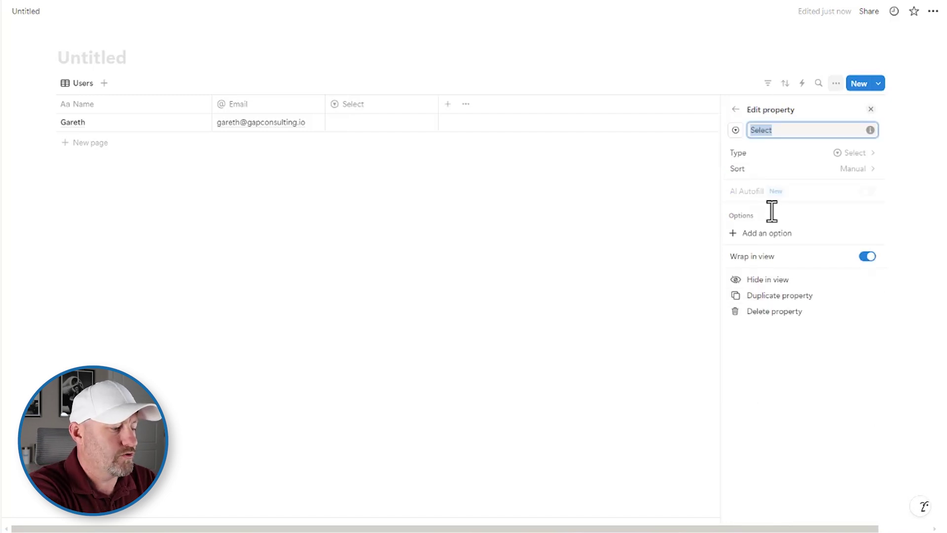
type("Role")
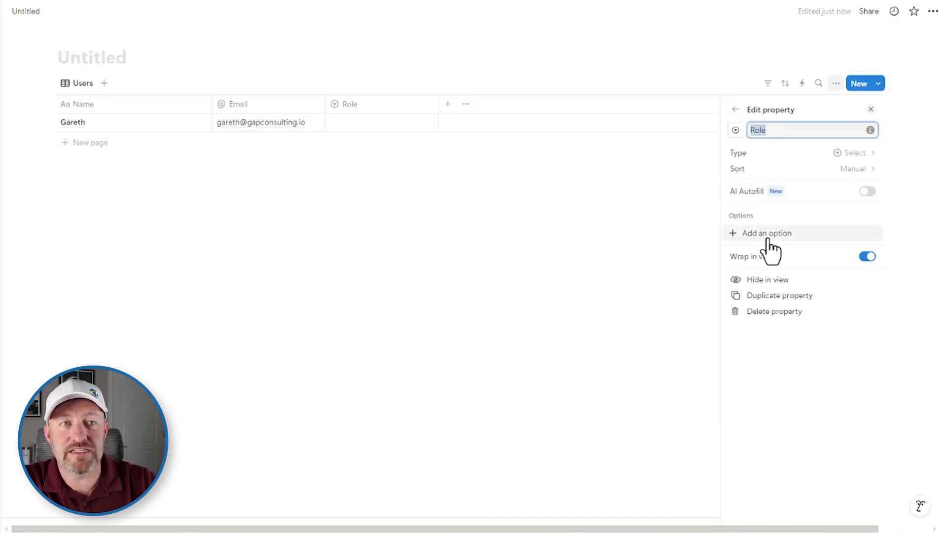
left_click(767, 235)
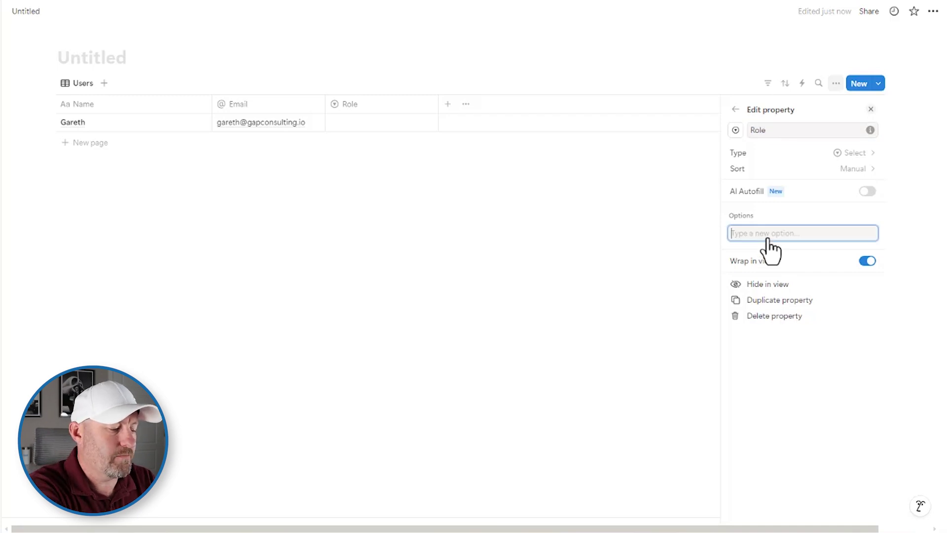
type("Manager")
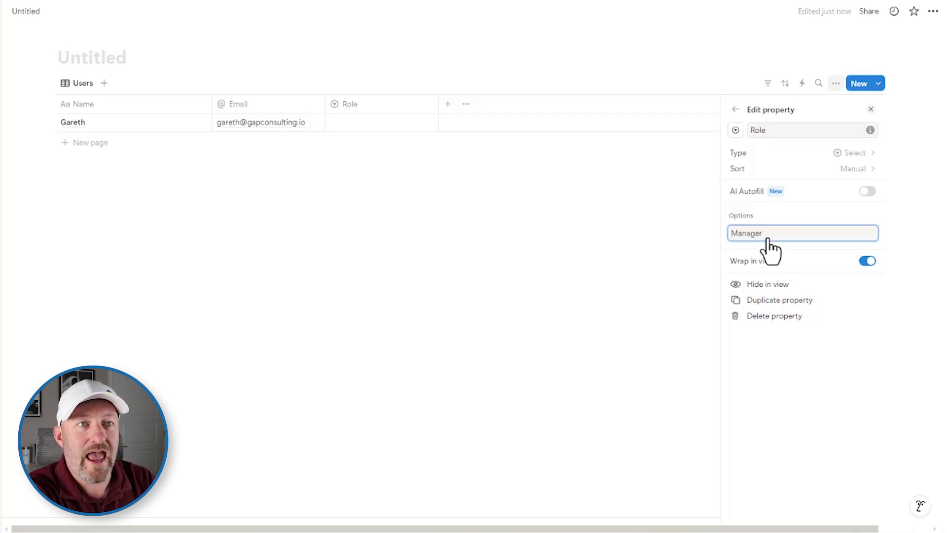
key("Return")
type("Contractors")
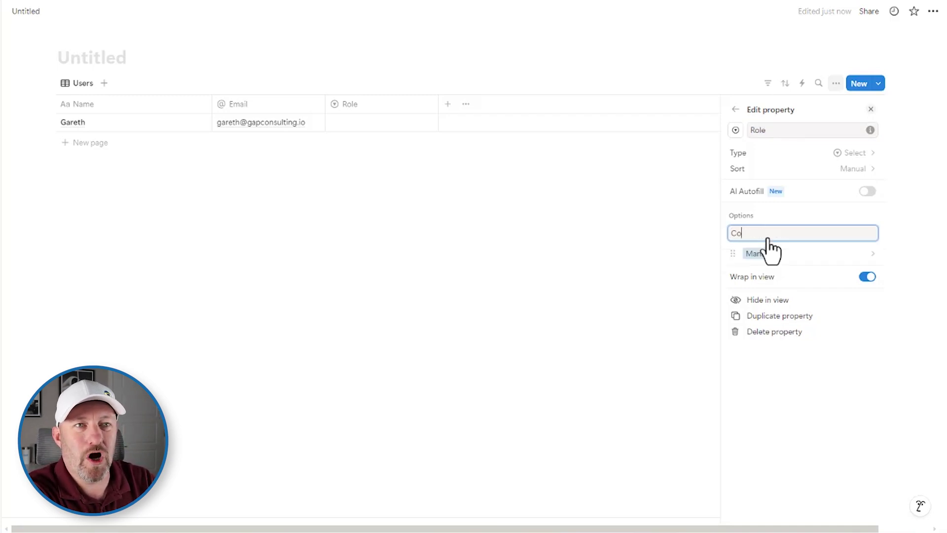
key("Return")
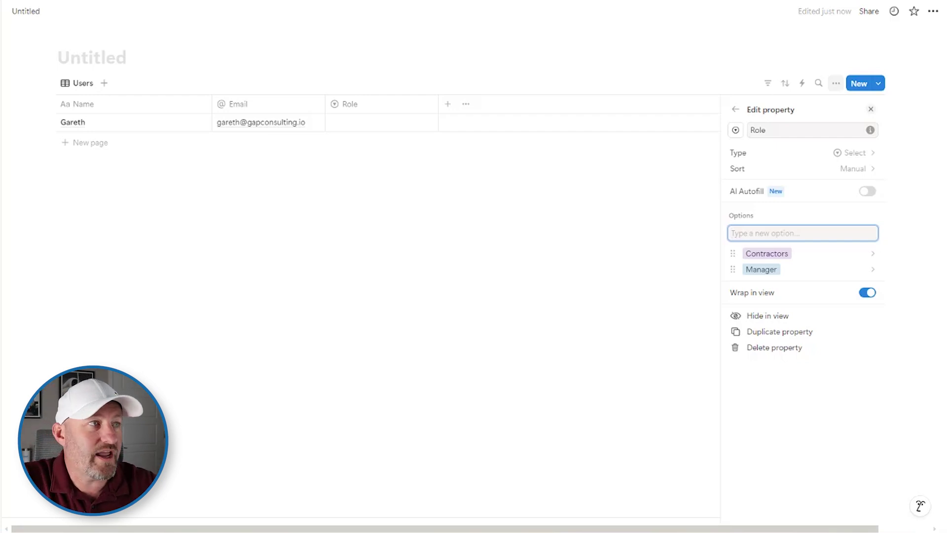
left_click(490, 219)
Set the user's Role to Manager
left_click(362, 124)
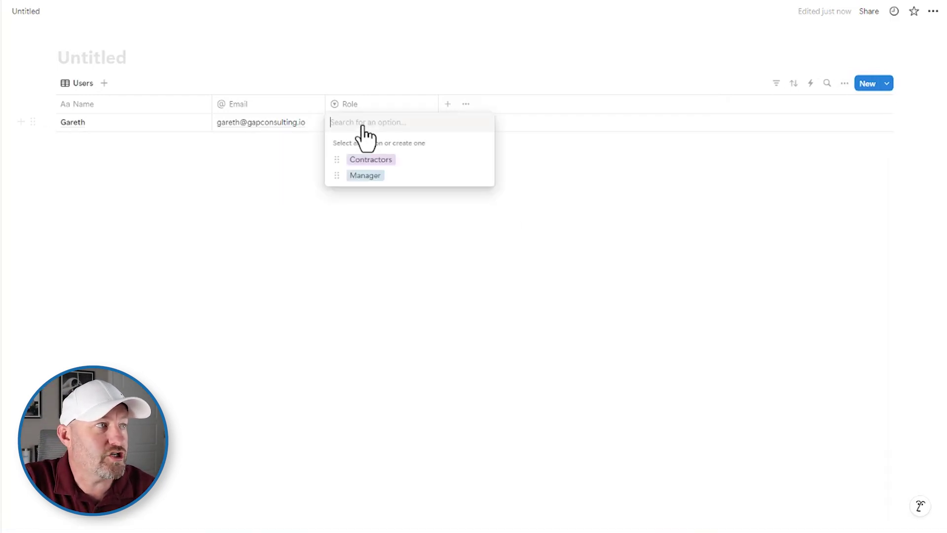
left_click(365, 176)
left_click(439, 257)
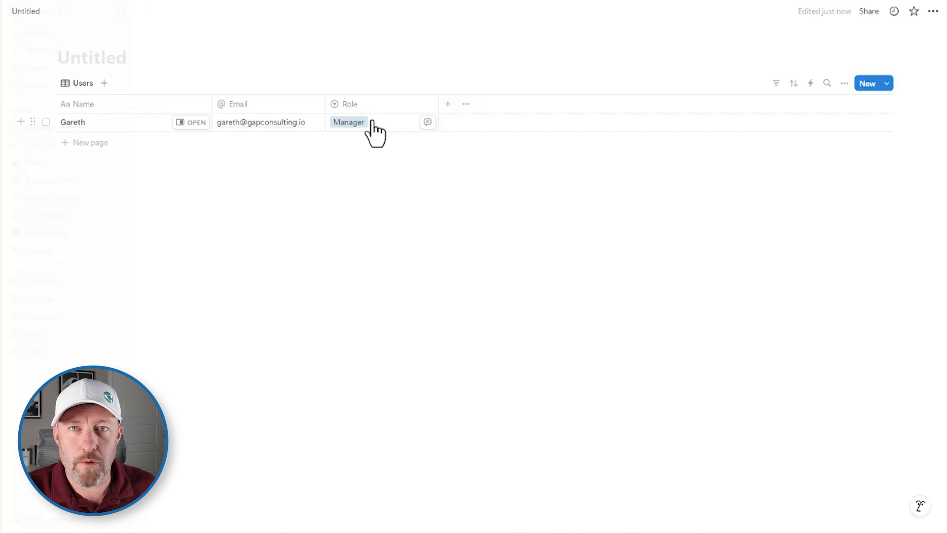
Create a new page titled 'Projects' containing a table
left_click(123, 13)
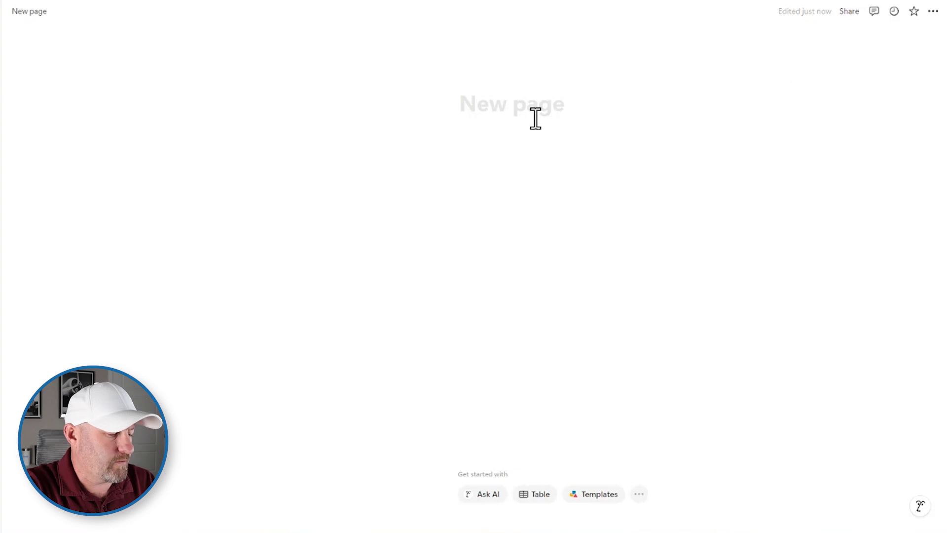
type("Projects")
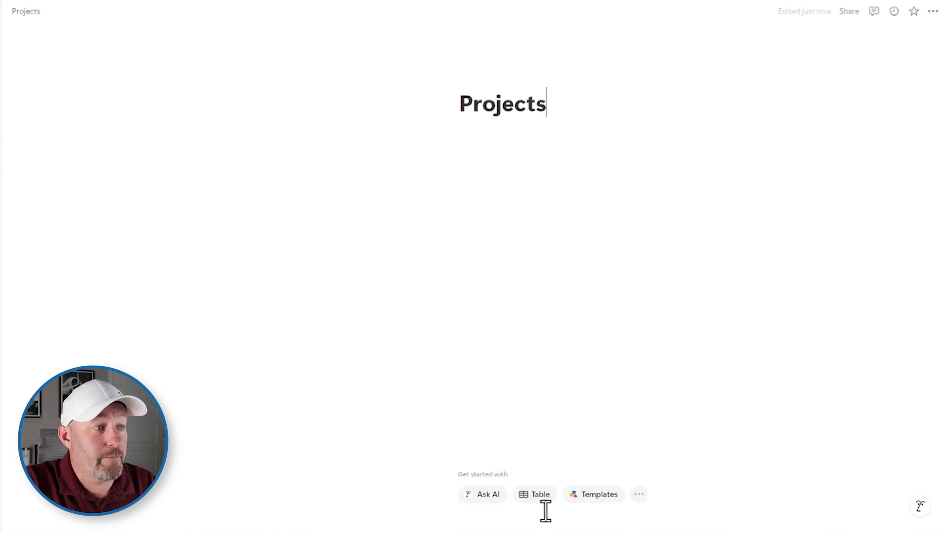
left_click(534, 495)
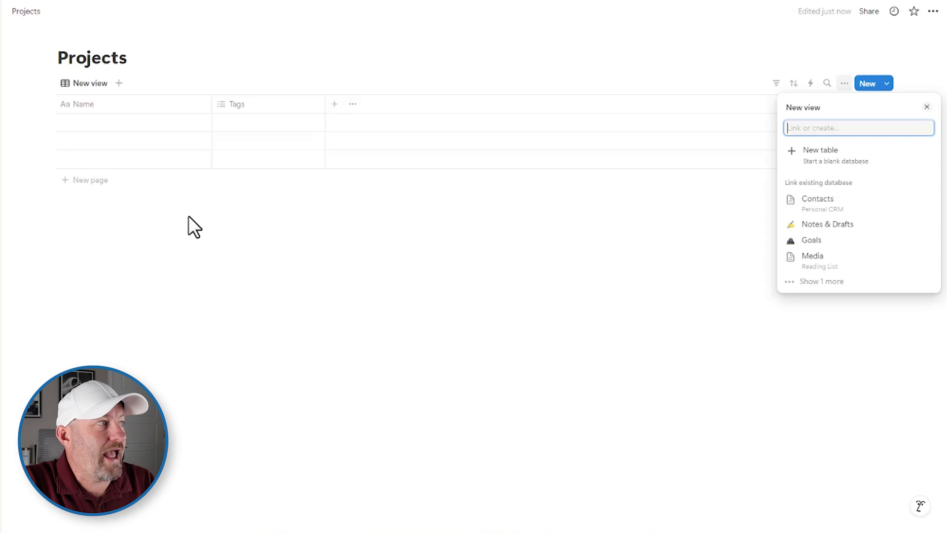
left_click(142, 136)
Enter three project rows: Project 1, Project 2 and Project 3
left_click(140, 124)
type("Project 1")
key("Return")
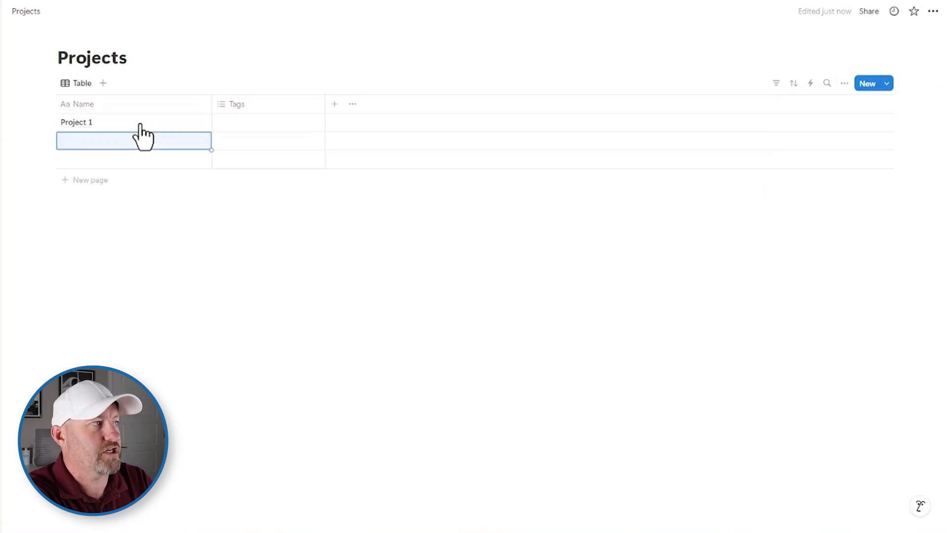
type("Project 2")
key("Return")
type("PRoj")
key("BackSpace")
key("BackSpace")
key("BackSpace")
type("roejct")
key("BackSpace")
key("BackSpace")
type("ect 3")
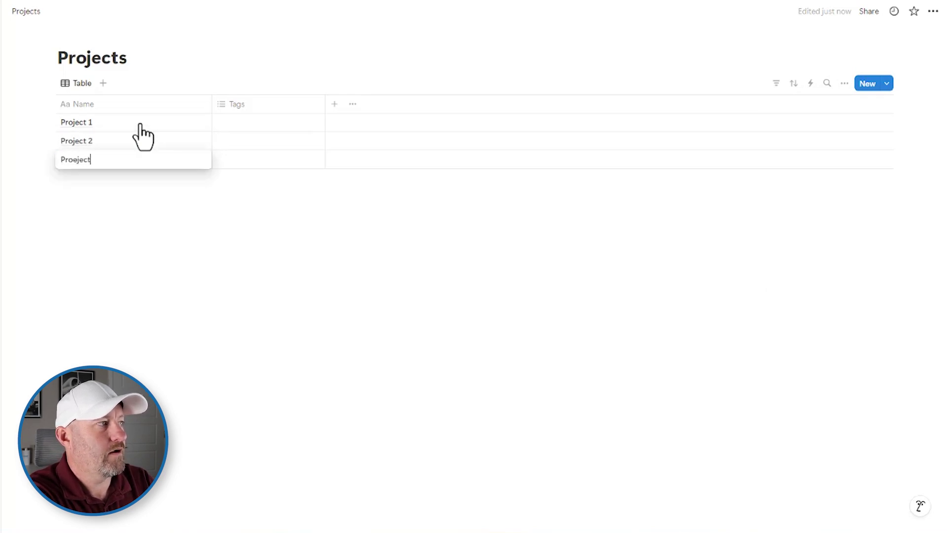
Tag Project 1 with a new tag 'Test tag'
left_click(257, 120)
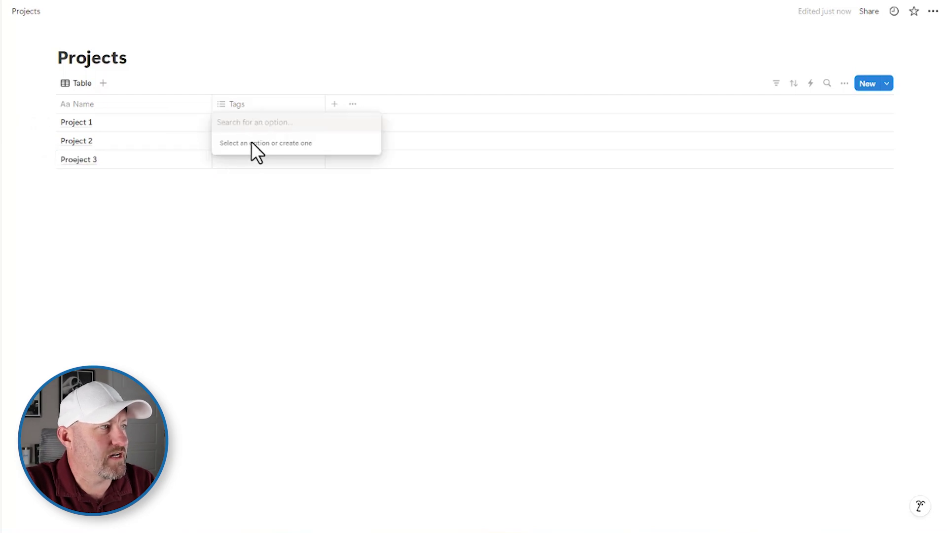
type("Test tag")
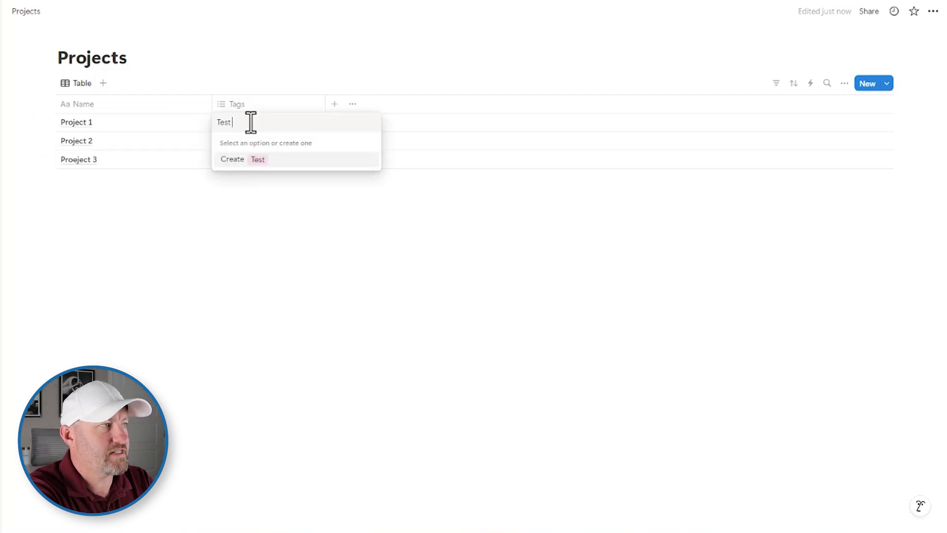
key("Return")
left_click(711, 311)
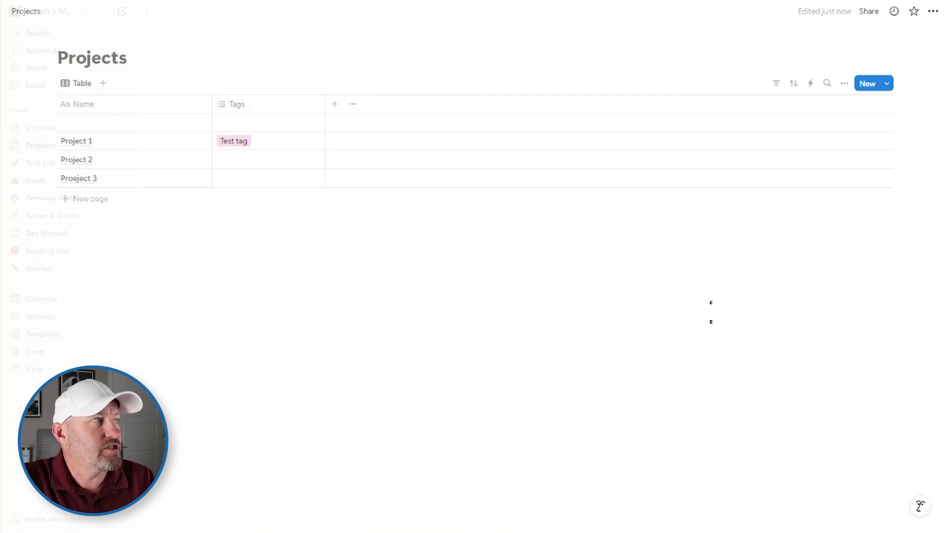
Title the untitled table page 'Users'
mouse_move(5, 147)
left_click(41, 130)
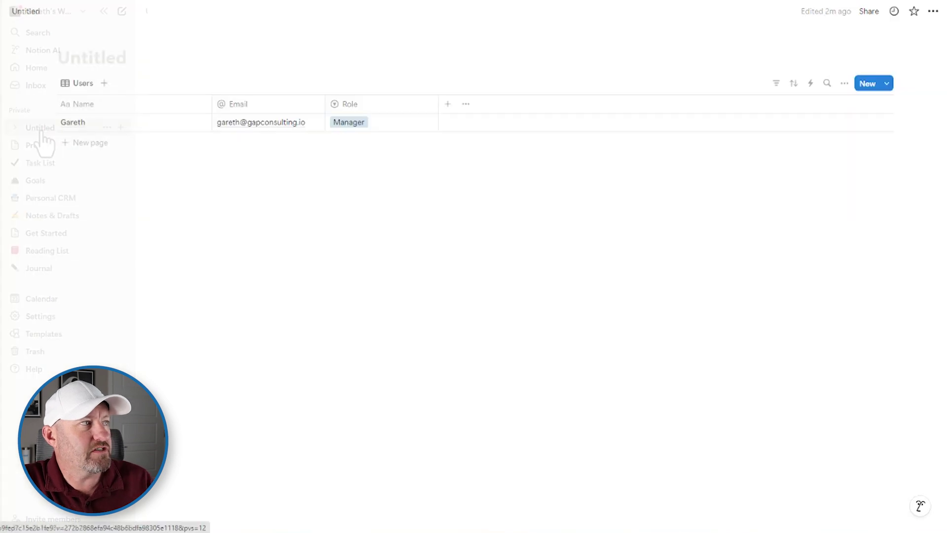
left_click(113, 51)
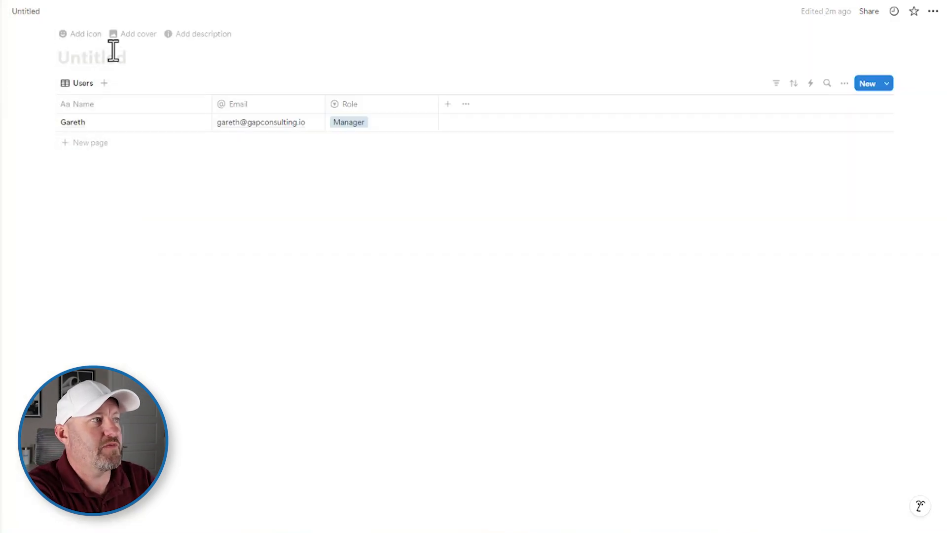
type("Users")
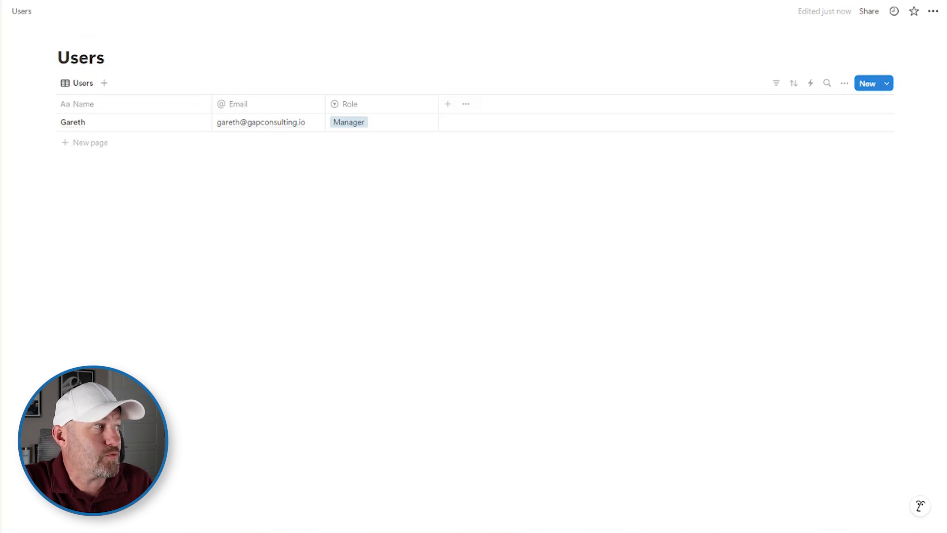
Rename the Projects page's table view to 'Projects'
key("alt+Left")
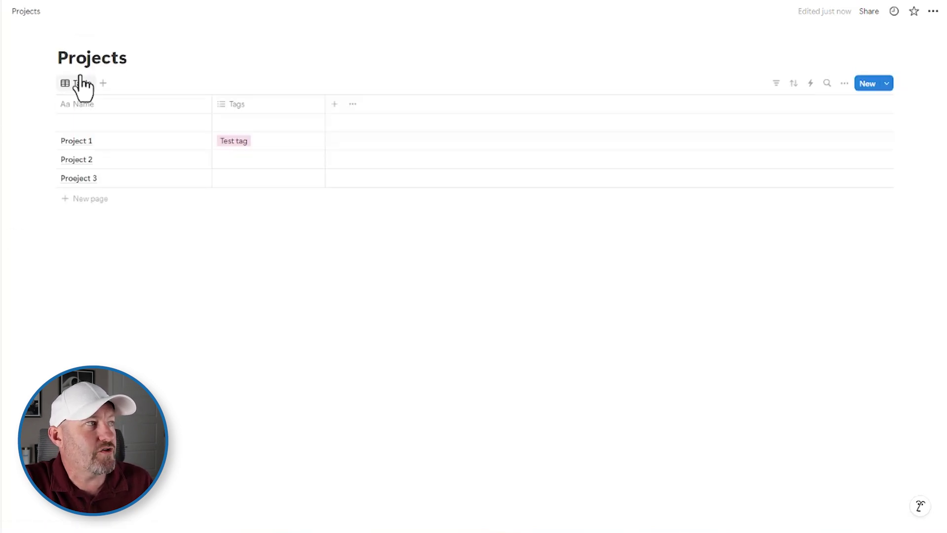
left_click(79, 75)
left_click(88, 103)
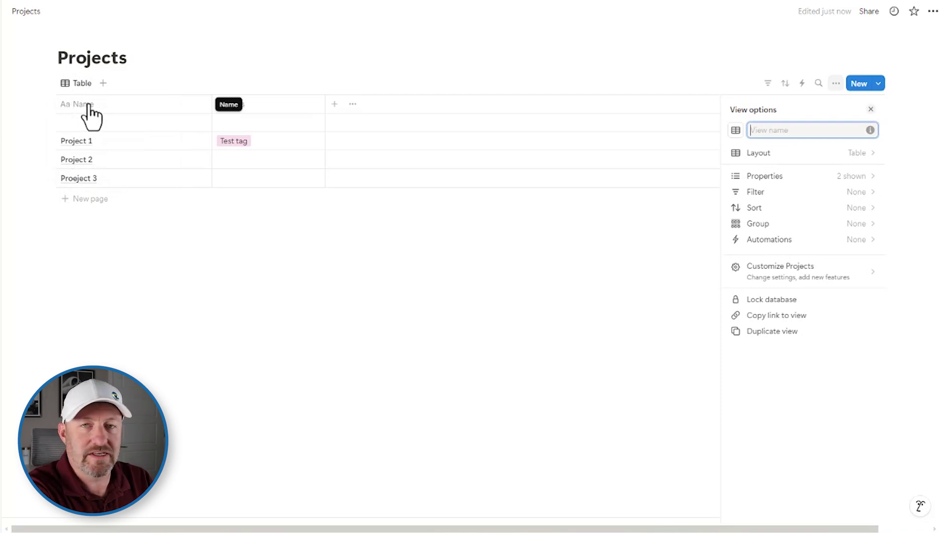
type("Projects")
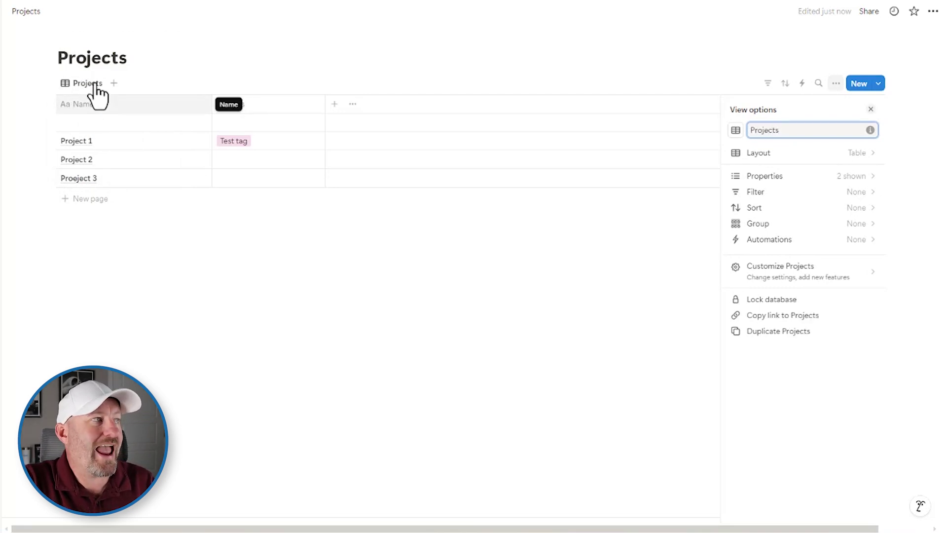
left_click(307, 72)
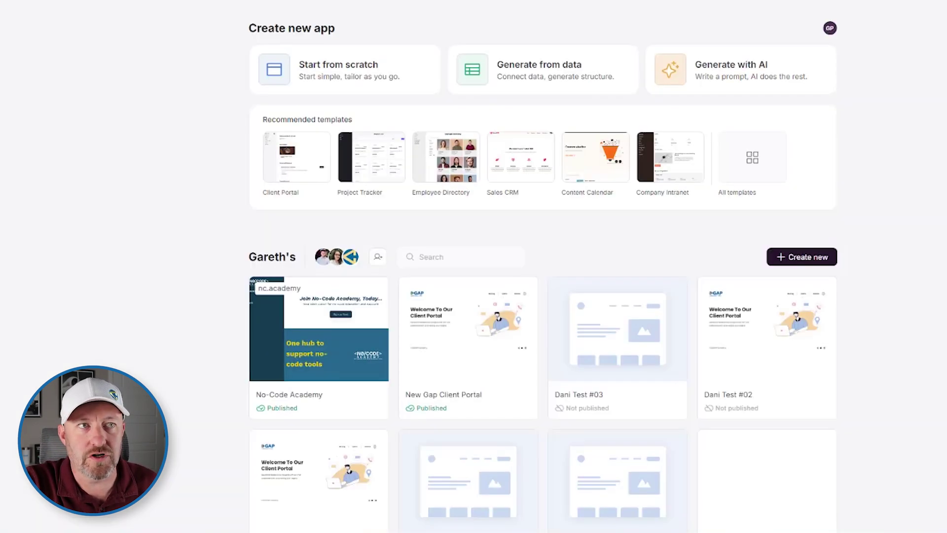
Start a new app from scratch, unticking List Details and Form before creating it
left_click(782, 261)
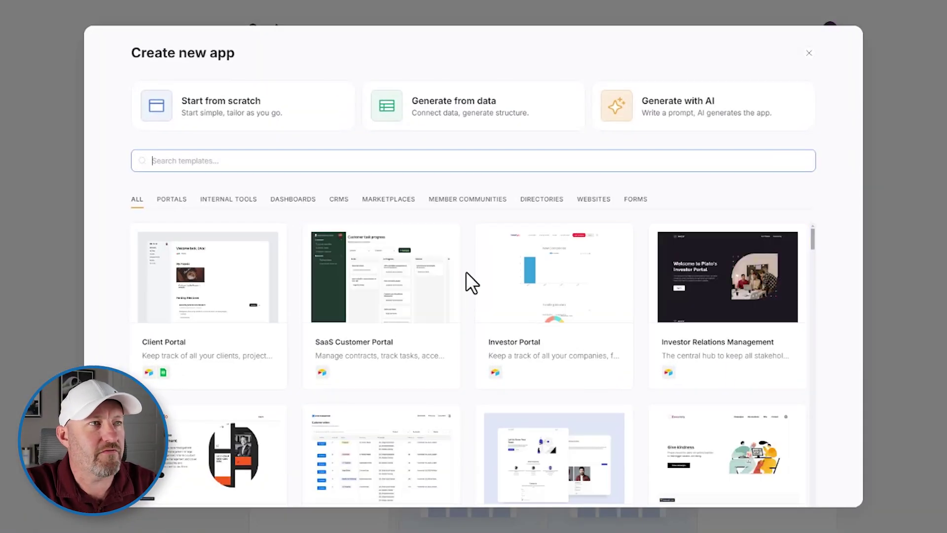
left_click(254, 109)
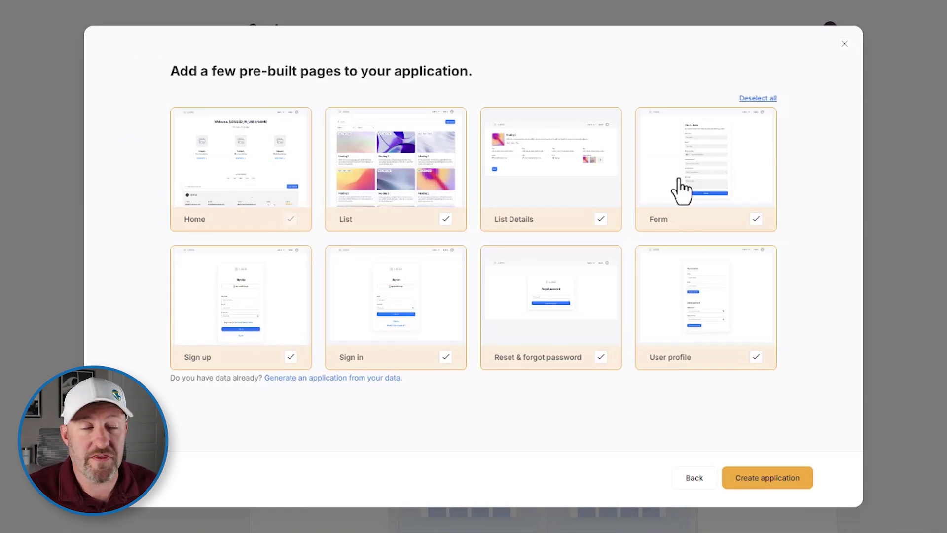
left_click(443, 221)
left_click(444, 221)
left_click(601, 221)
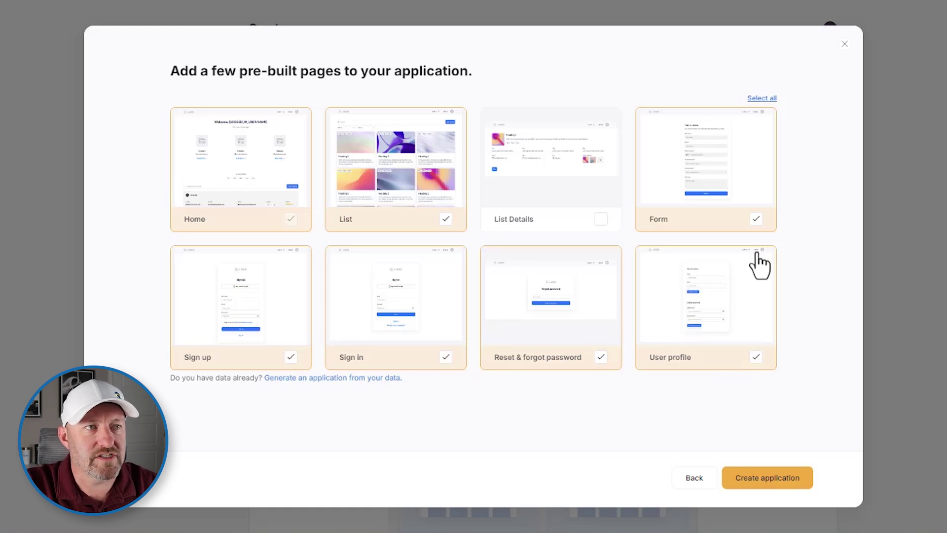
left_click(755, 219)
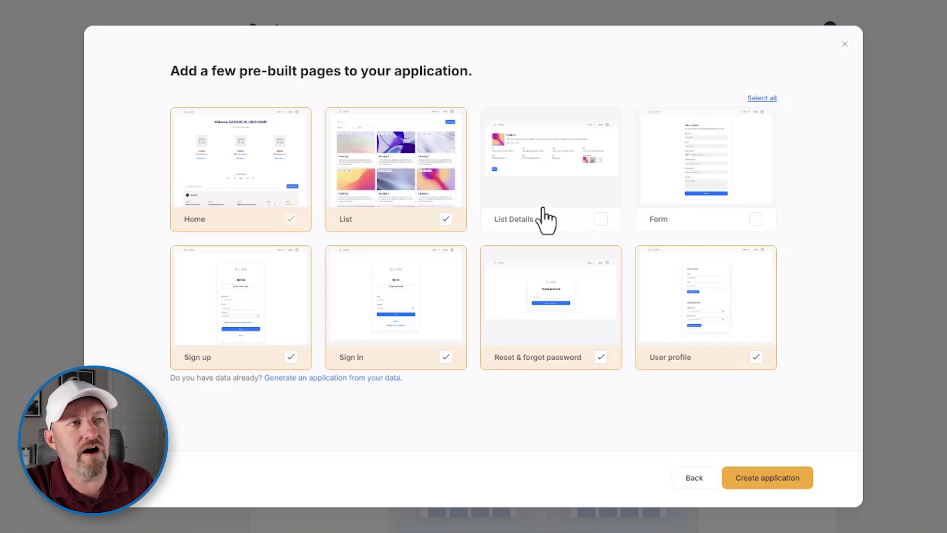
left_click(767, 476)
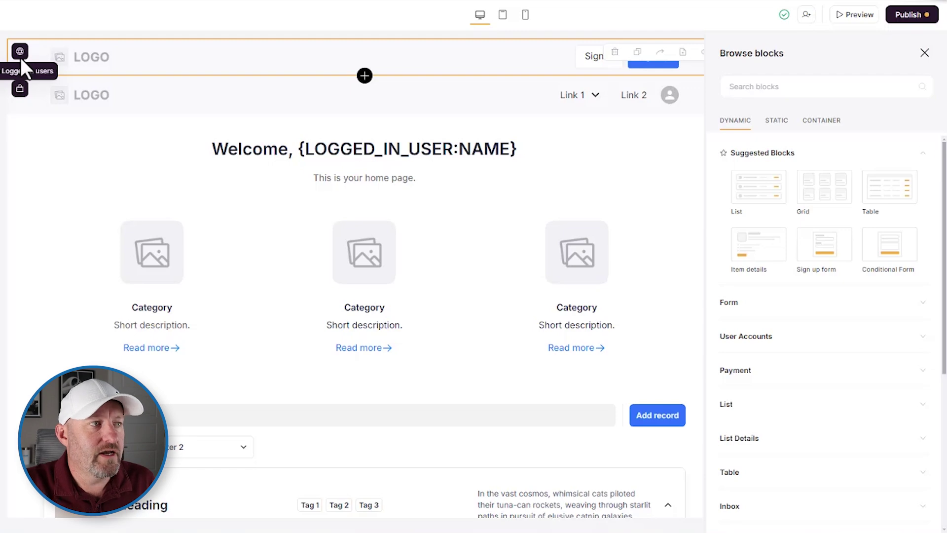
Open the new app's List page from the Pages sidebar for editing
scroll(363, 243, "down", 5)
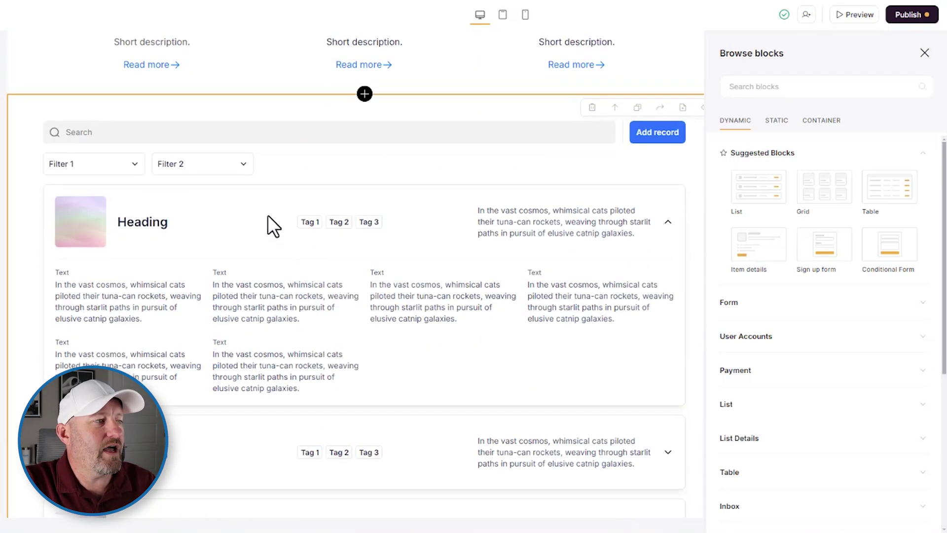
scroll(257, 247, "down", 2)
scroll(242, 296, "down", 4)
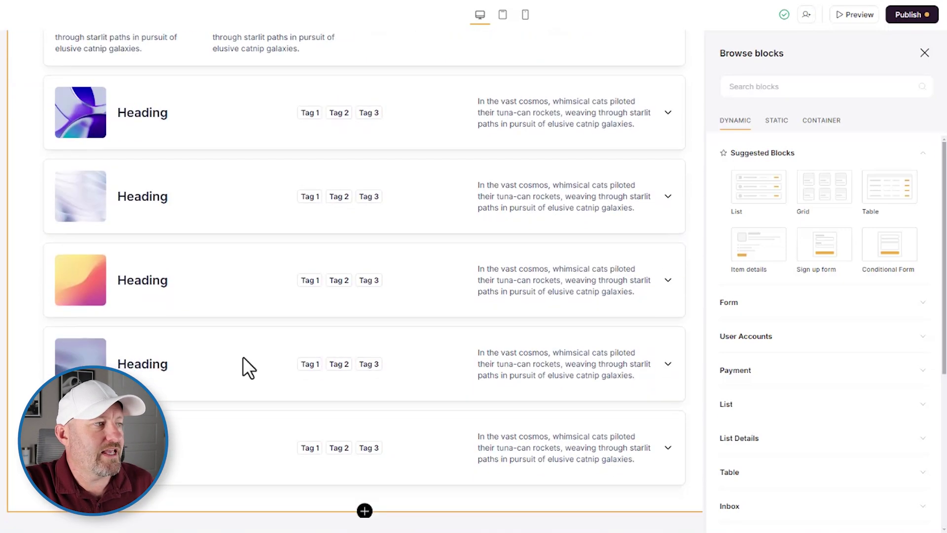
scroll(230, 386, "up", 10)
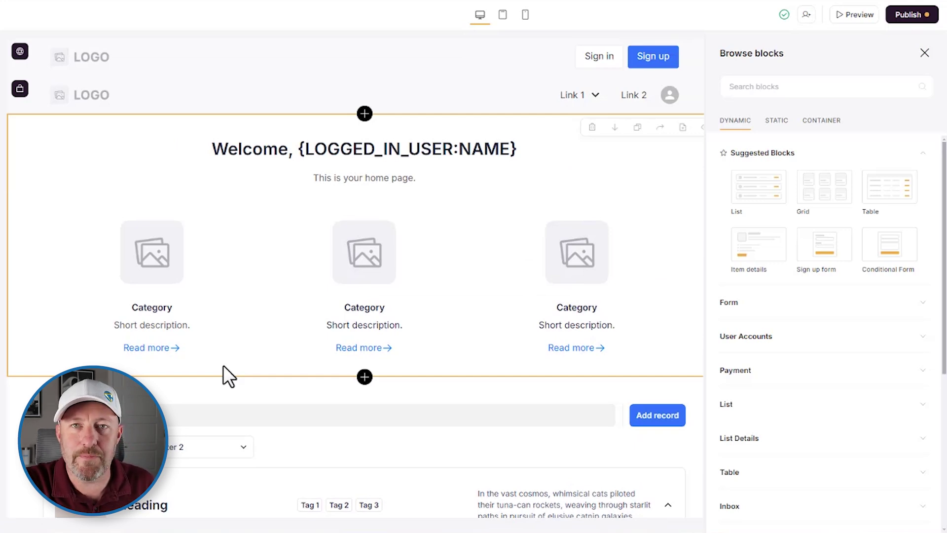
mouse_move(25, 155)
left_click(24, 58)
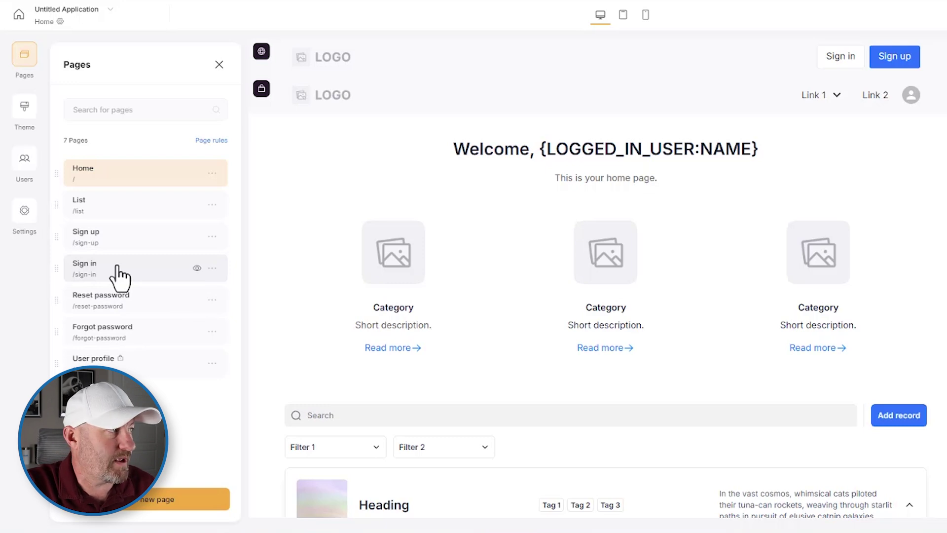
left_click(111, 211)
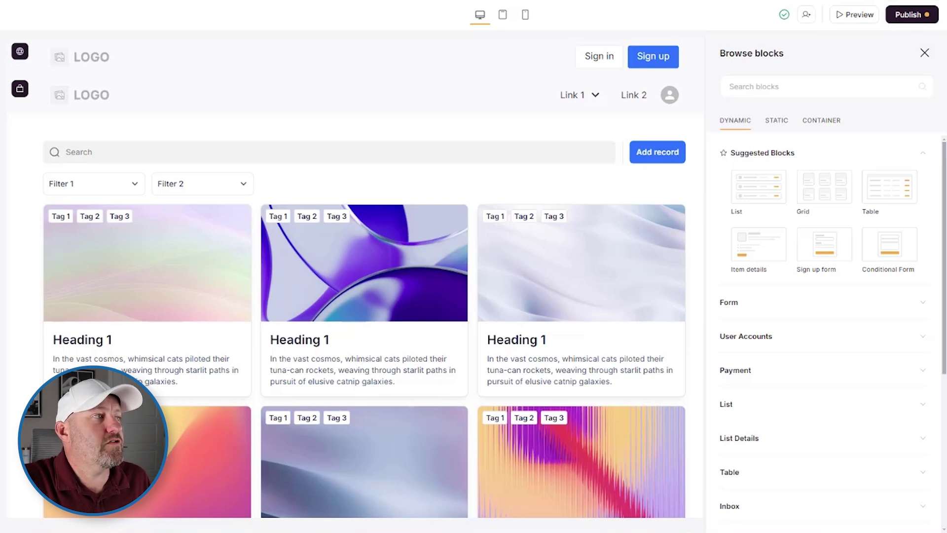
Select the grid of cards block and choose 'Add another data source' in its Source dropdown
left_click(315, 194)
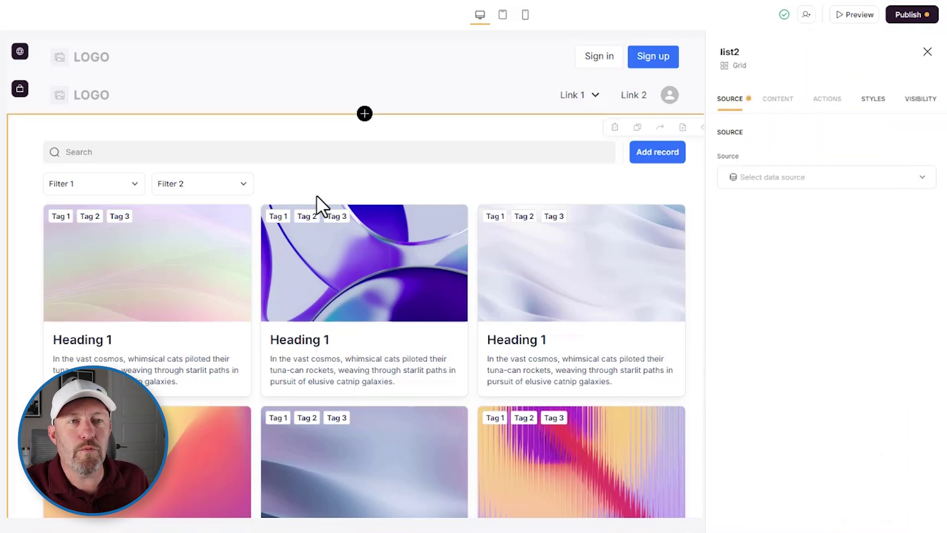
scroll(316, 196, "down", 1)
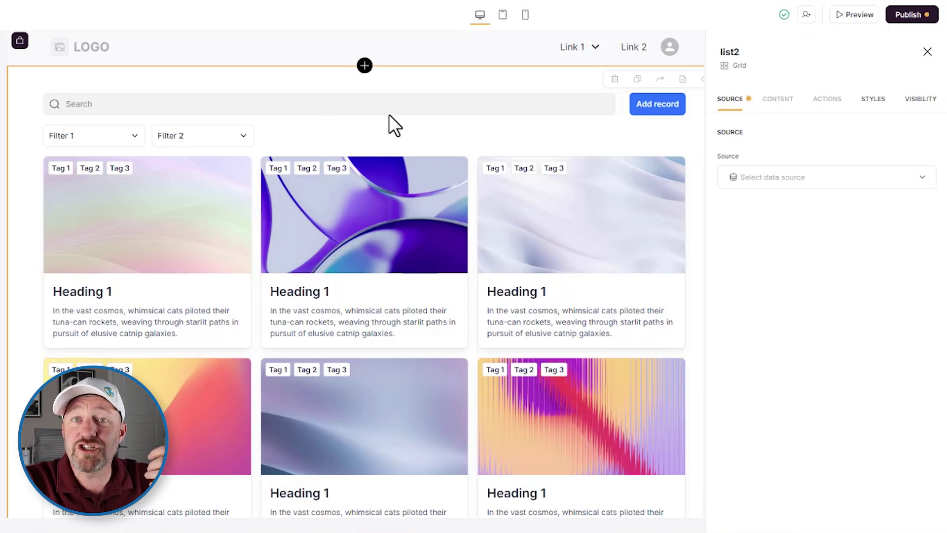
left_click(365, 67)
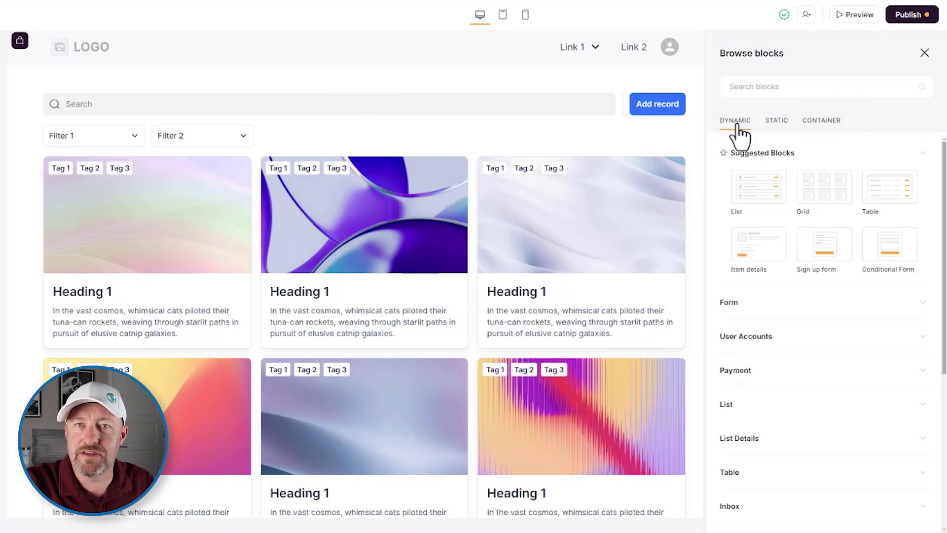
mouse_move(761, 200)
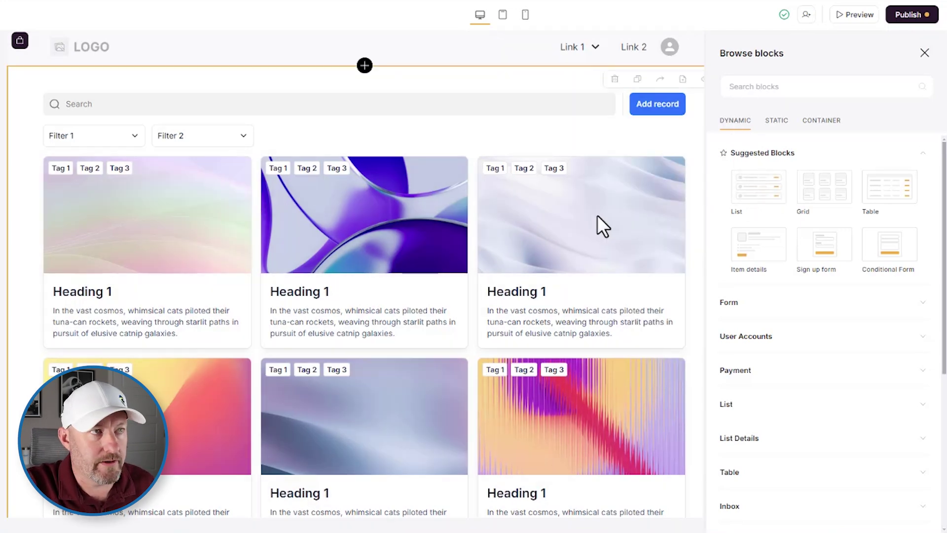
left_click(506, 131)
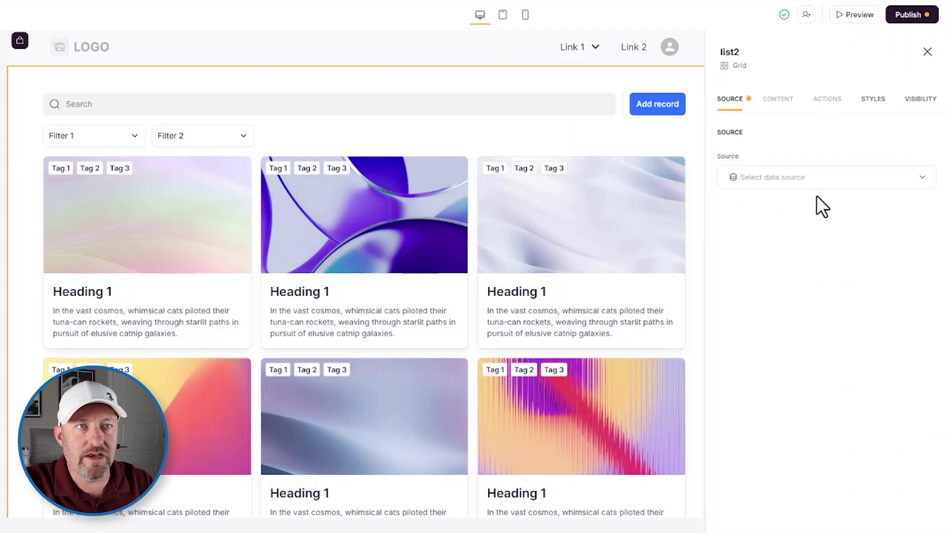
left_click(777, 188)
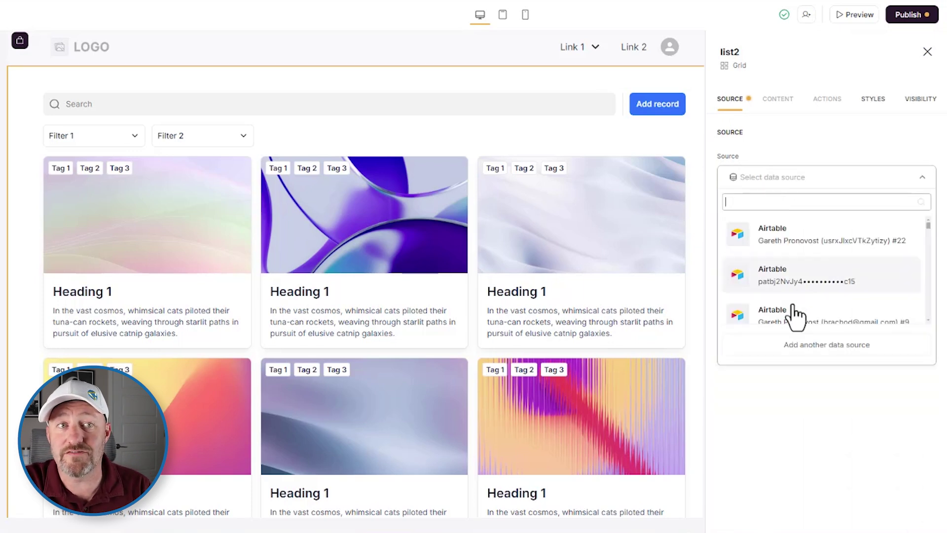
left_click(809, 345)
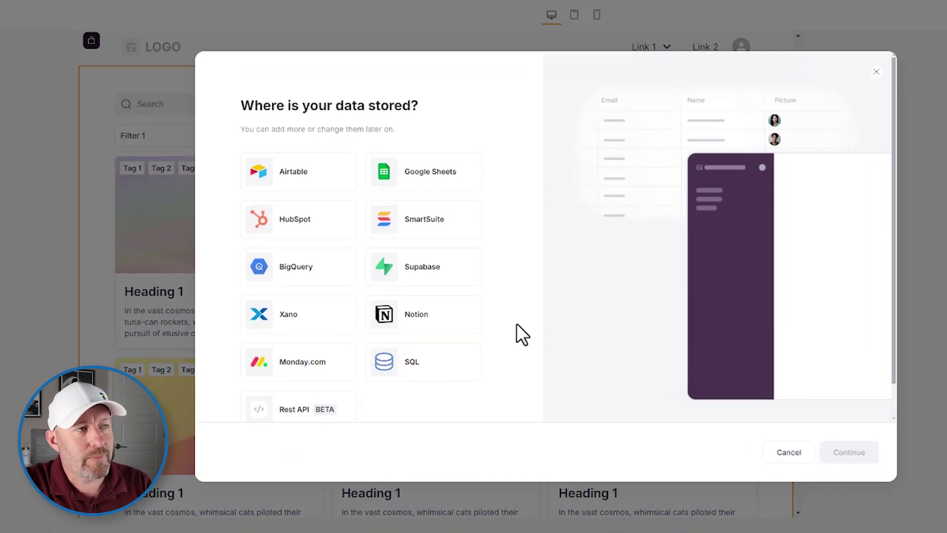
Pick Notion as the grid's data store and continue to its authorisation
left_click(427, 326)
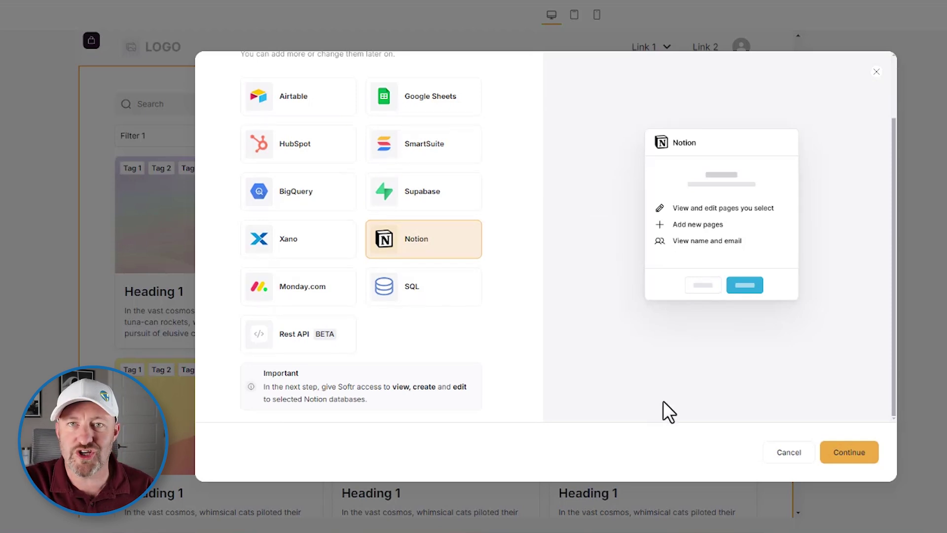
left_click(850, 454)
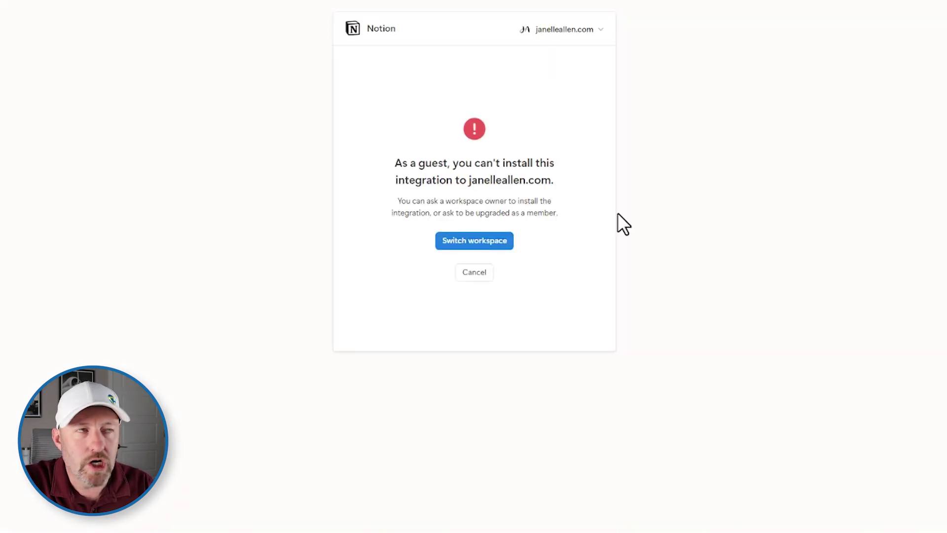
Switch the Notion authorisation from the guest workspace to the user's own workspace
left_click(549, 30)
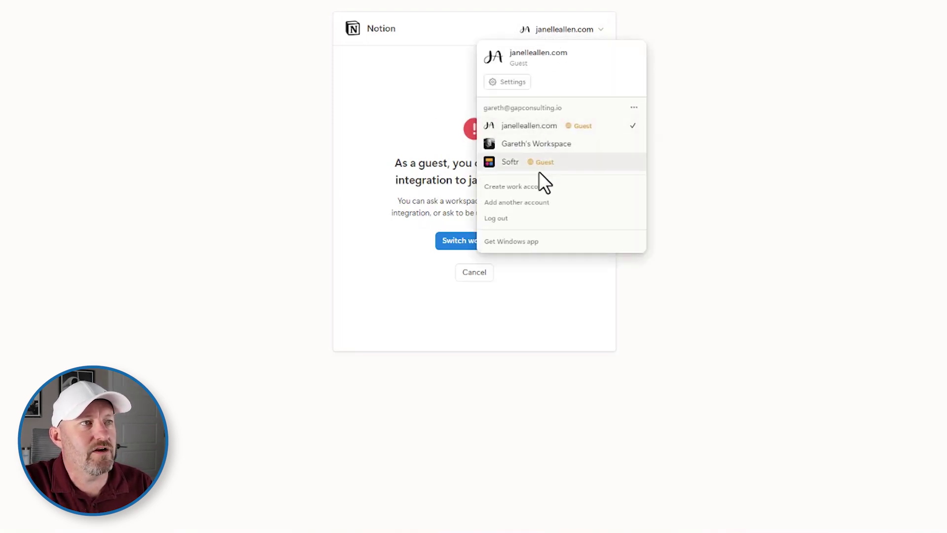
left_click(513, 144)
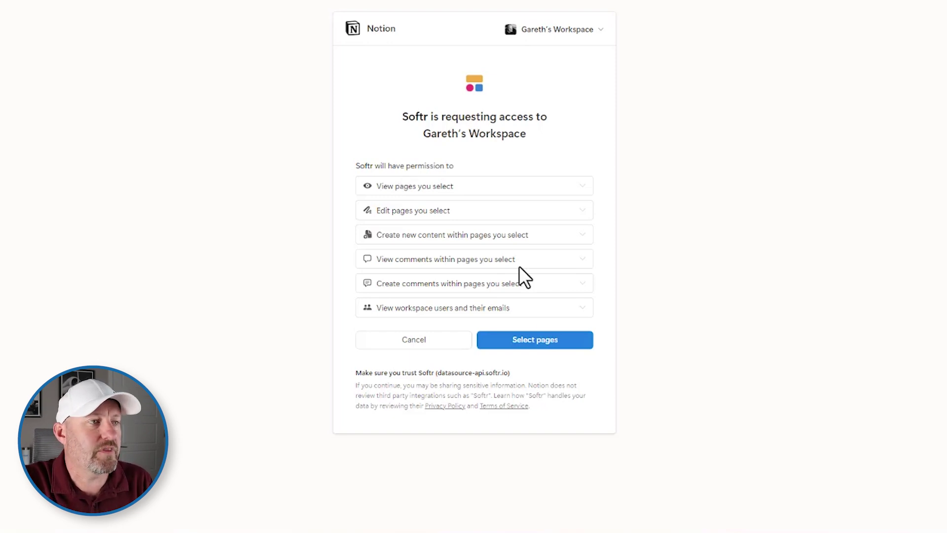
Share the Users and Projects pages with Softr and allow access
left_click(530, 343)
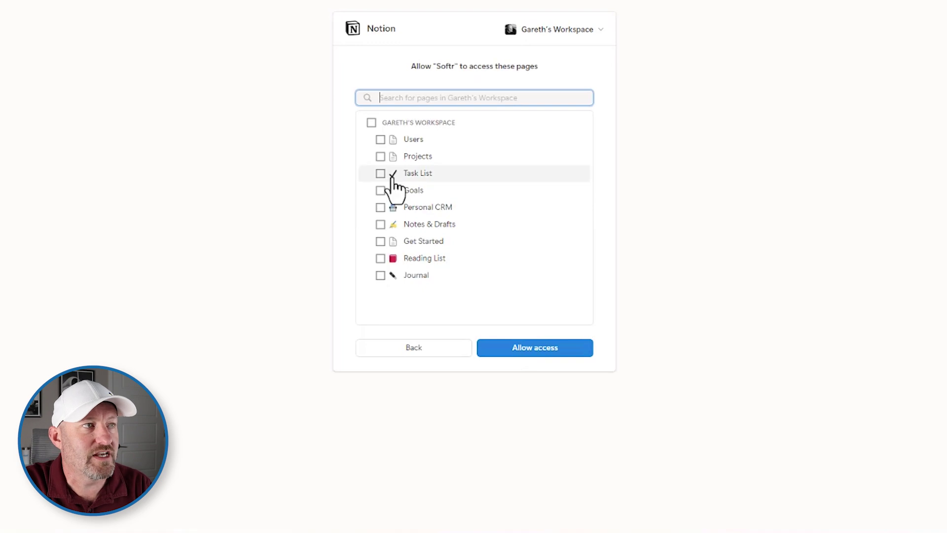
left_click(381, 140)
left_click(381, 157)
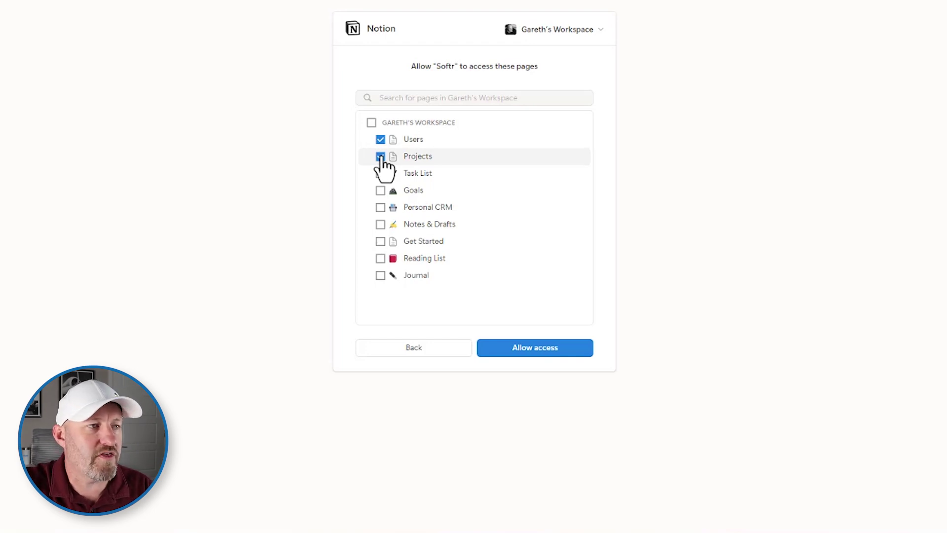
left_click(560, 351)
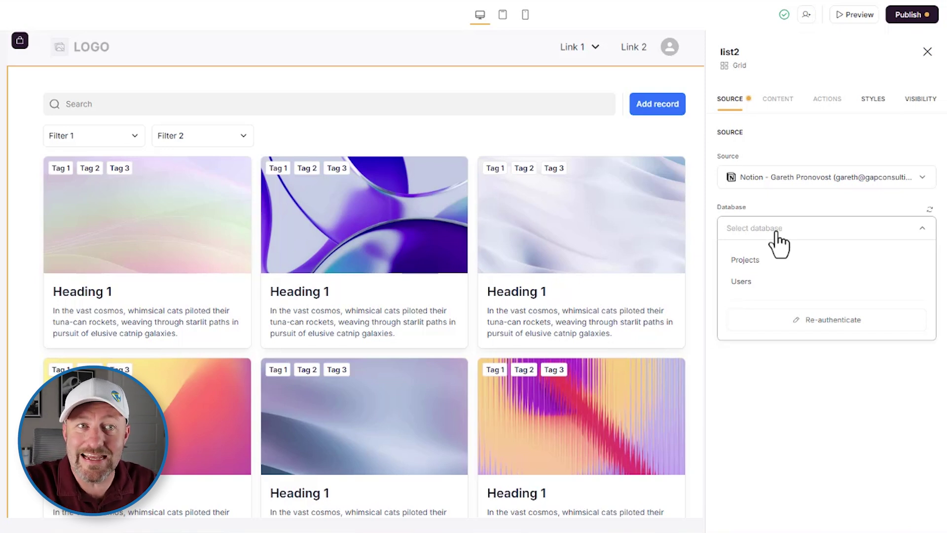
Use the Projects database for the grid, hide the cover images, and set the tag field to Tags
left_click(760, 263)
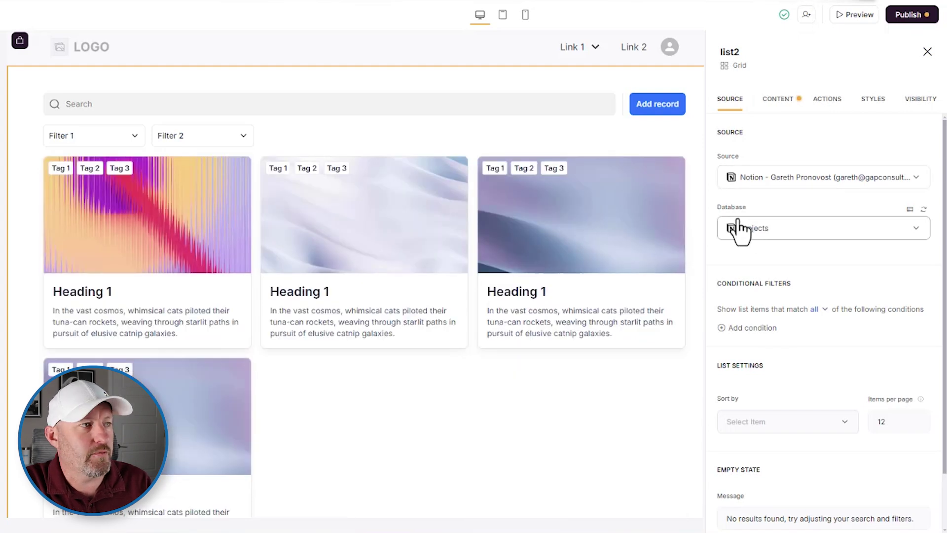
left_click(777, 101)
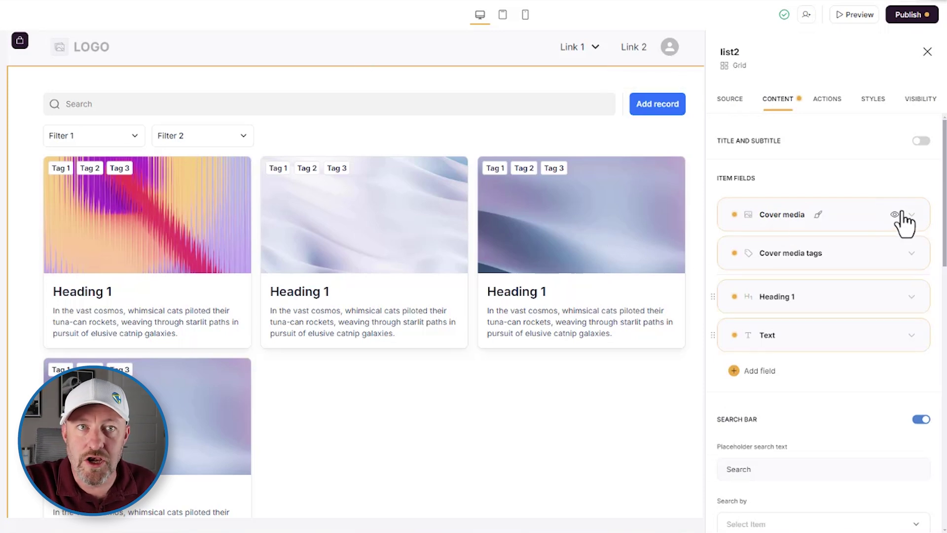
left_click(894, 214)
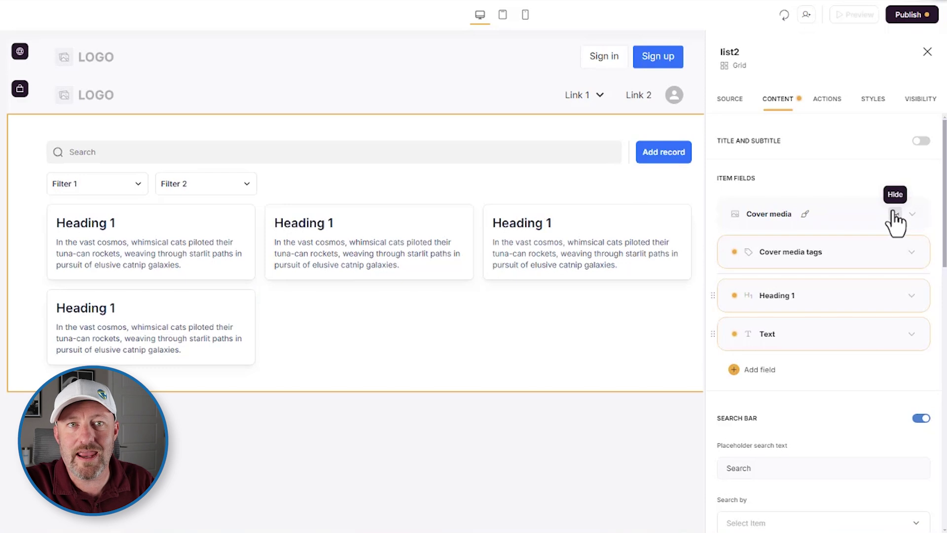
left_click(875, 251)
left_click(842, 325)
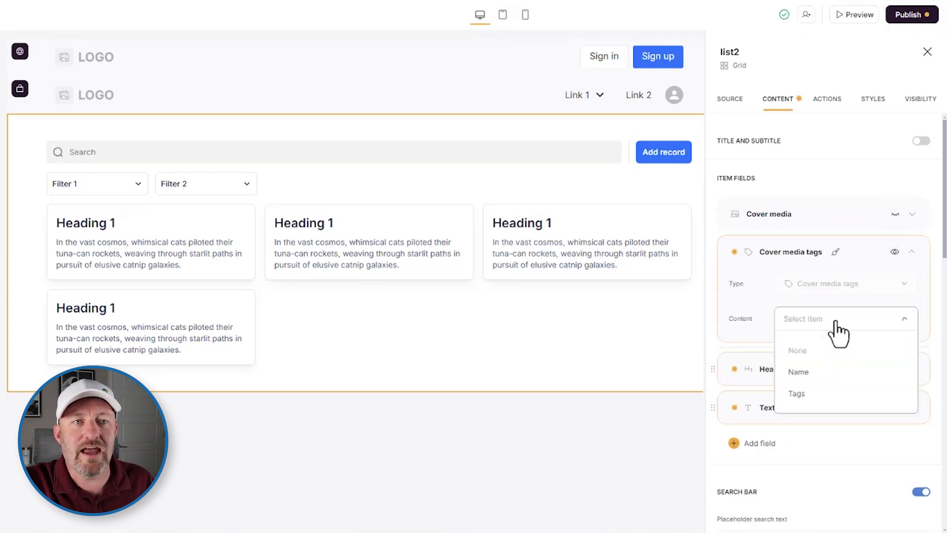
left_click(814, 396)
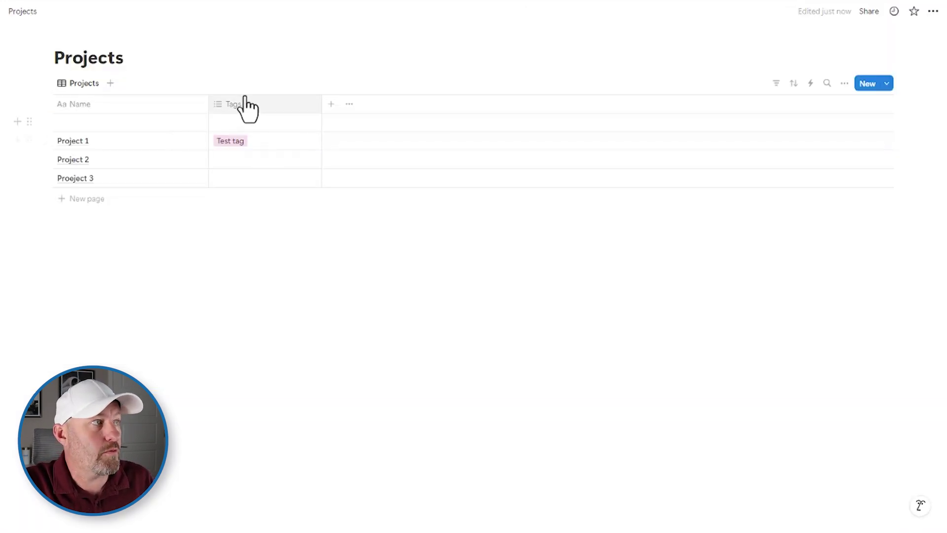
left_click(250, 108)
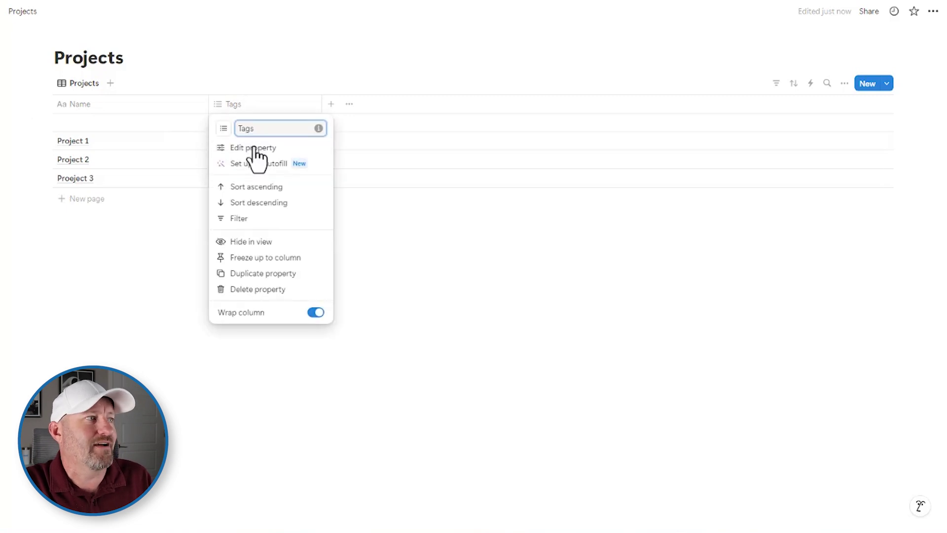
left_click(262, 59)
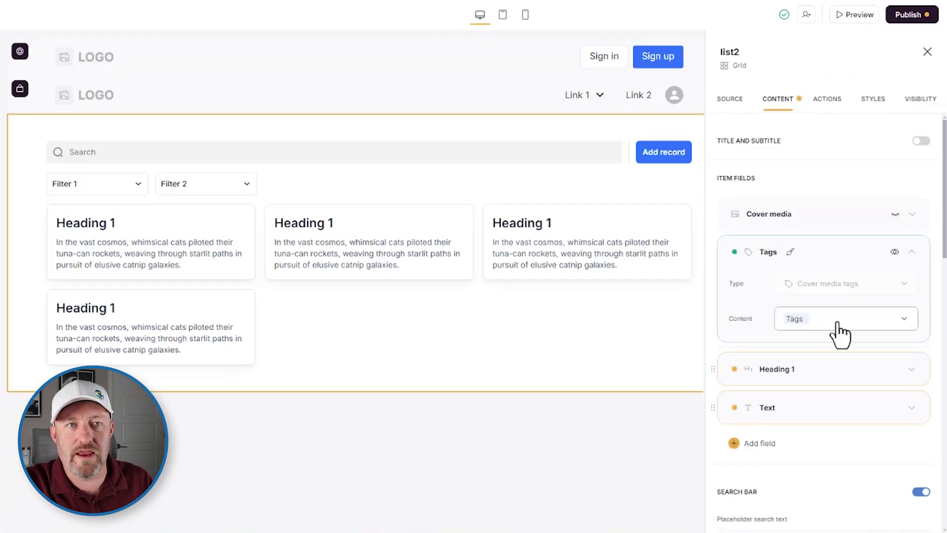
Keep the tag field on Tags and set each card's heading content to the project Name
left_click(837, 331)
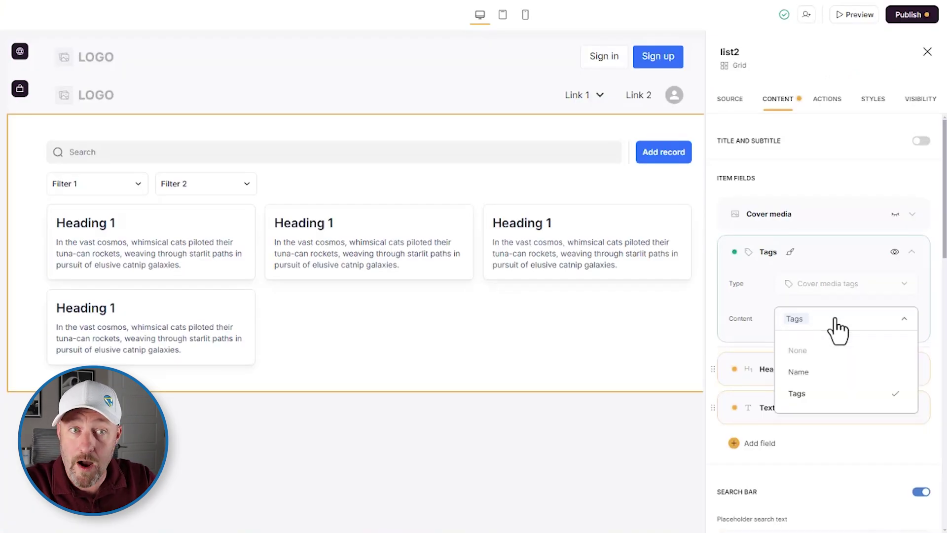
key("Escape")
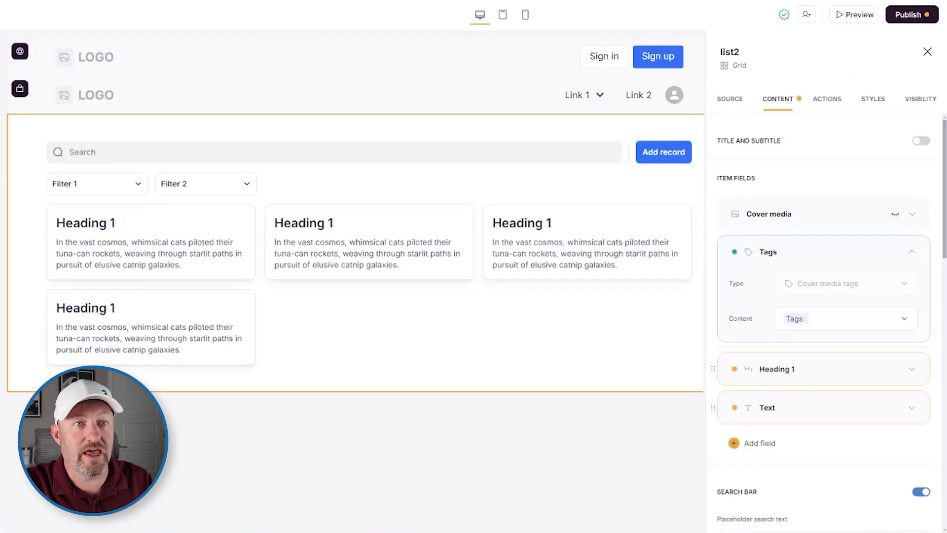
left_click(847, 372)
left_click(834, 439)
left_click(802, 385)
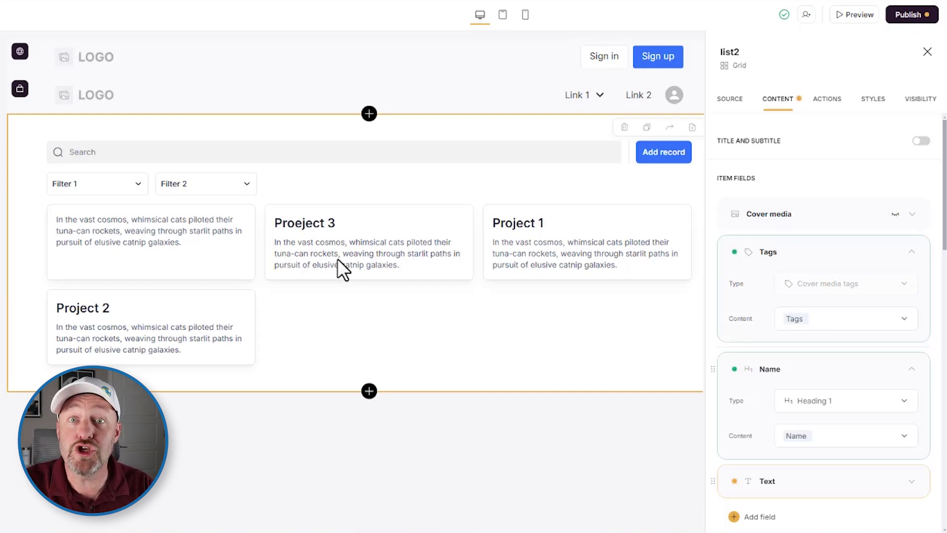
mouse_move(5, 94)
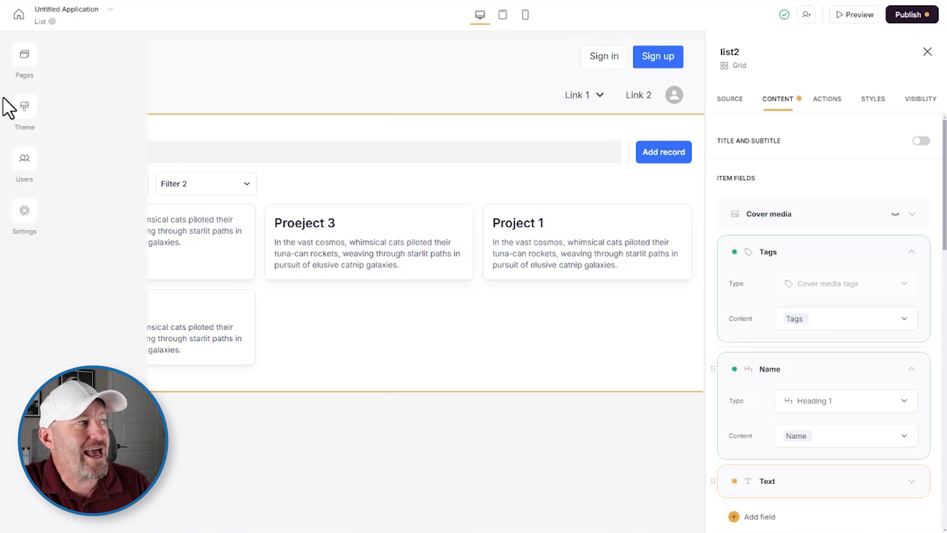
Sync users from the Notion Users database, mapping the login email to the Email field
left_click(23, 160)
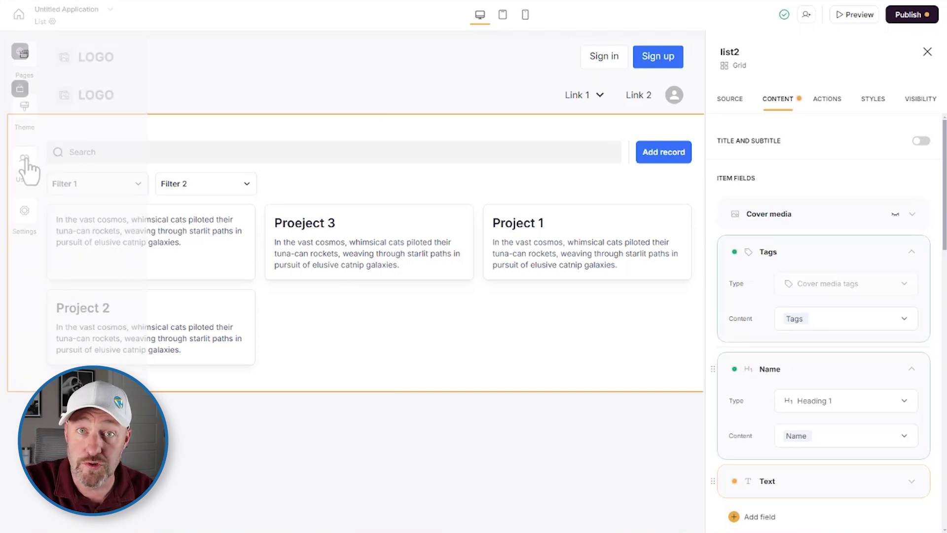
left_click(476, 409)
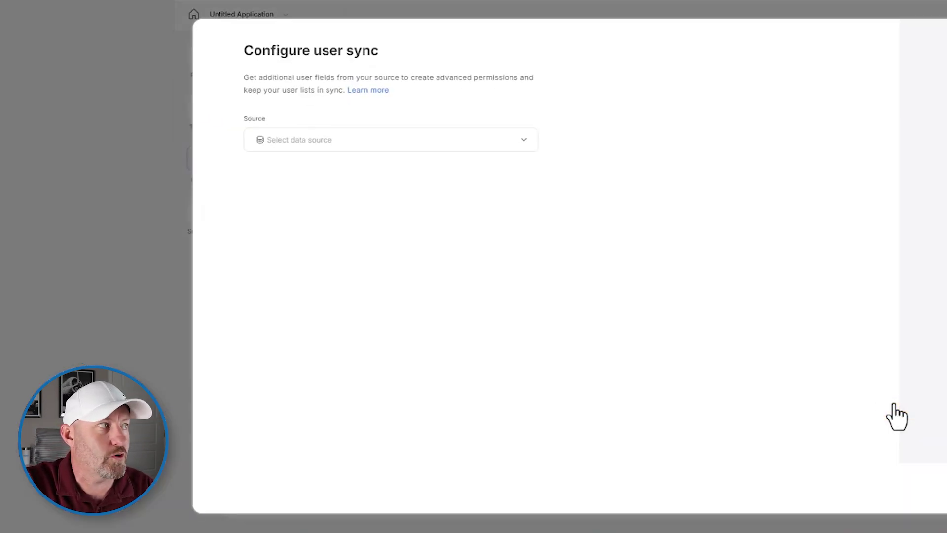
left_click(351, 141)
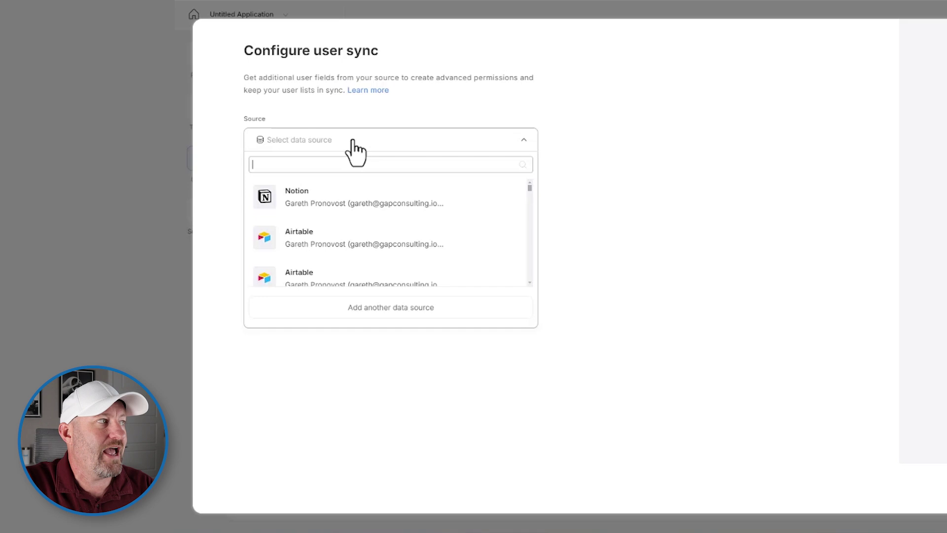
left_click(342, 204)
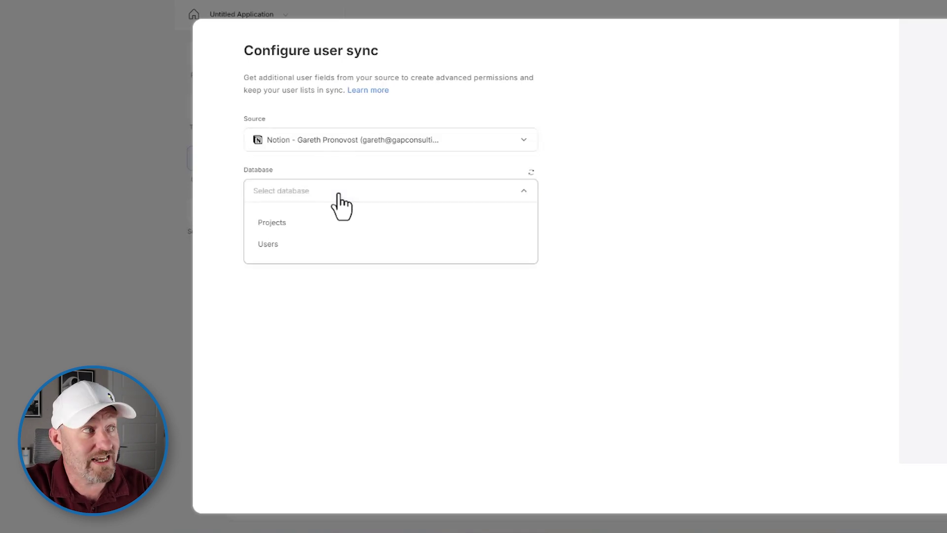
left_click(301, 245)
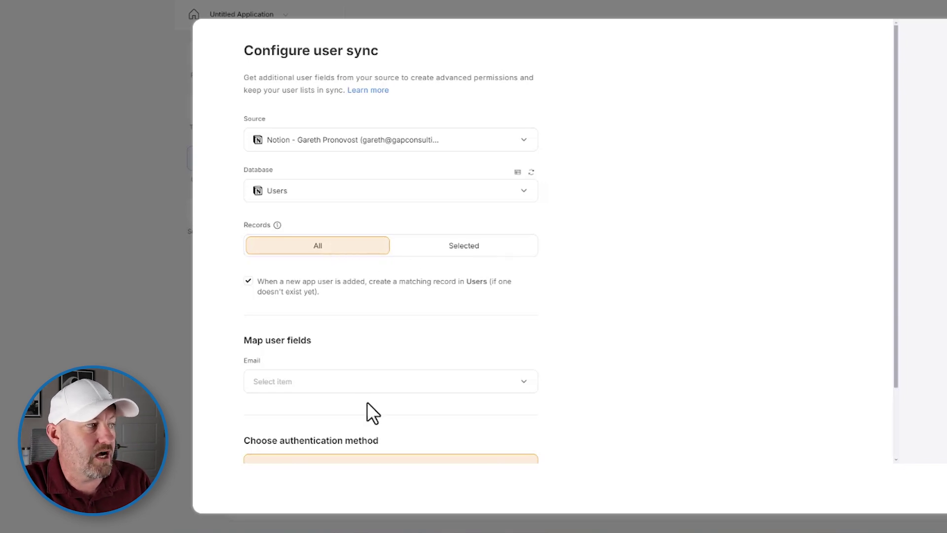
left_click(351, 384)
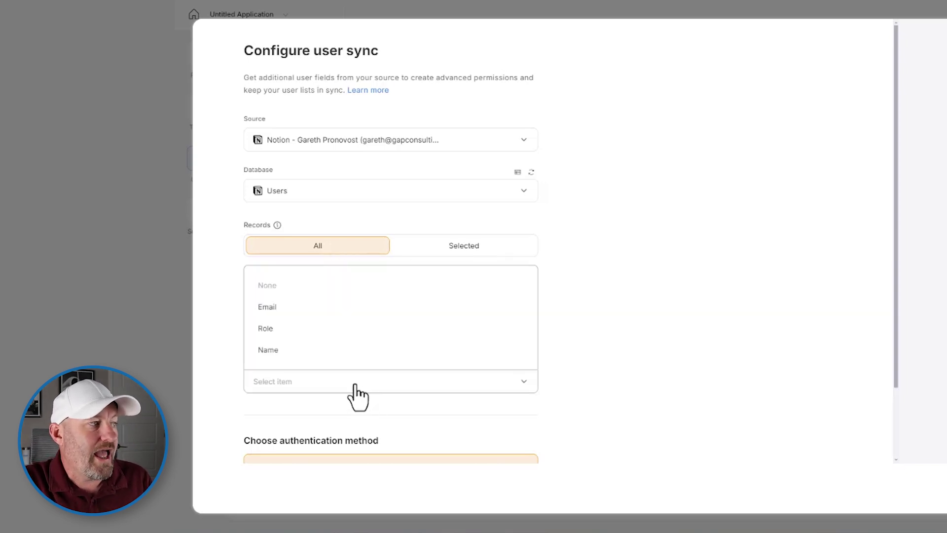
left_click(314, 307)
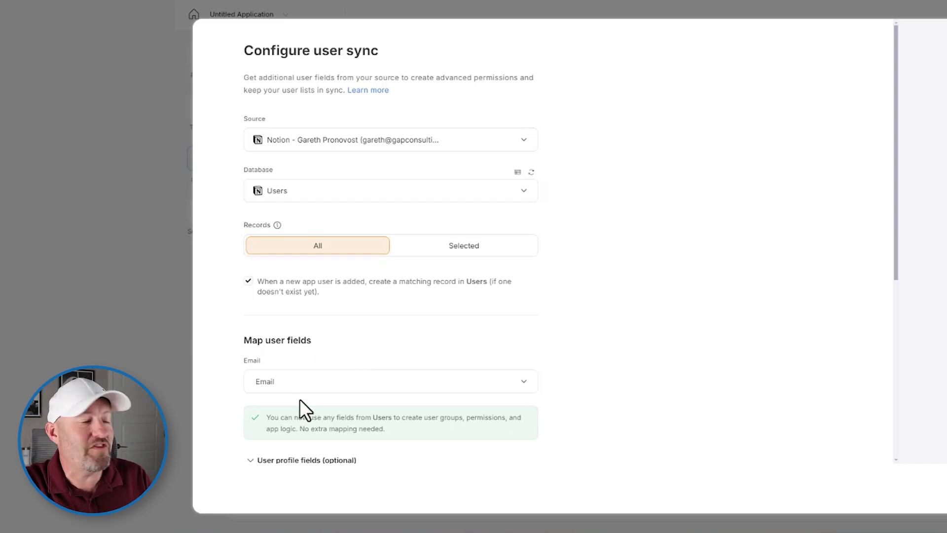
Map the user profile name to Name and review the Softr-managed optional fields
scroll(409, 365, "down", 5)
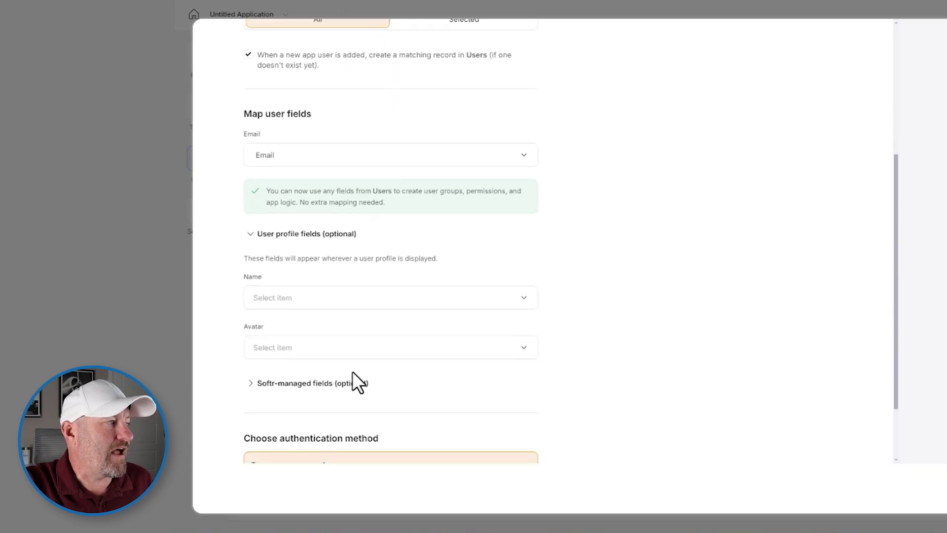
left_click(316, 299)
left_click(298, 373)
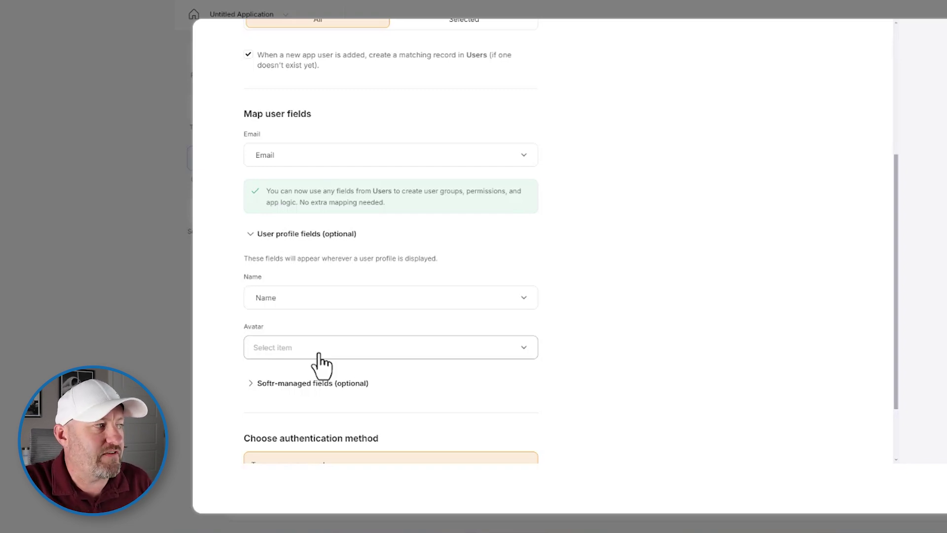
left_click(336, 384)
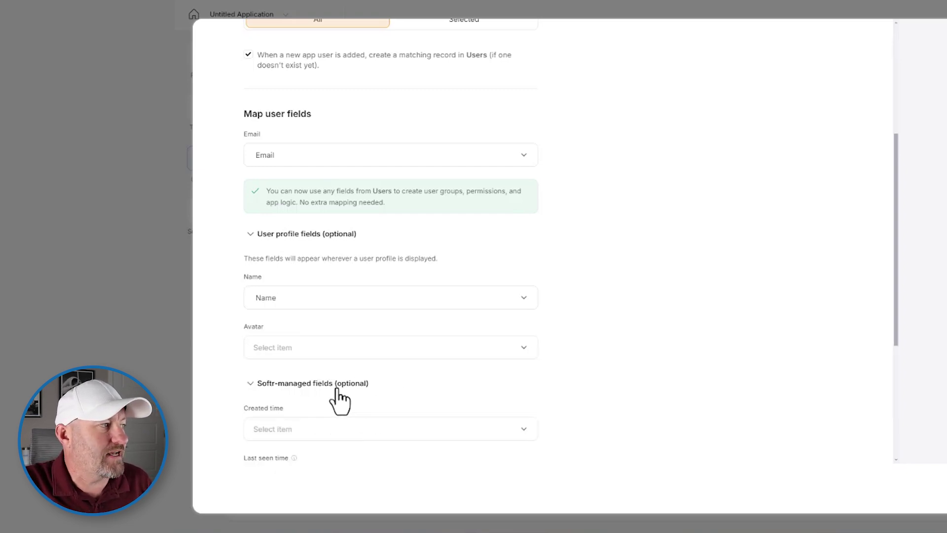
scroll(325, 380, "down", 5)
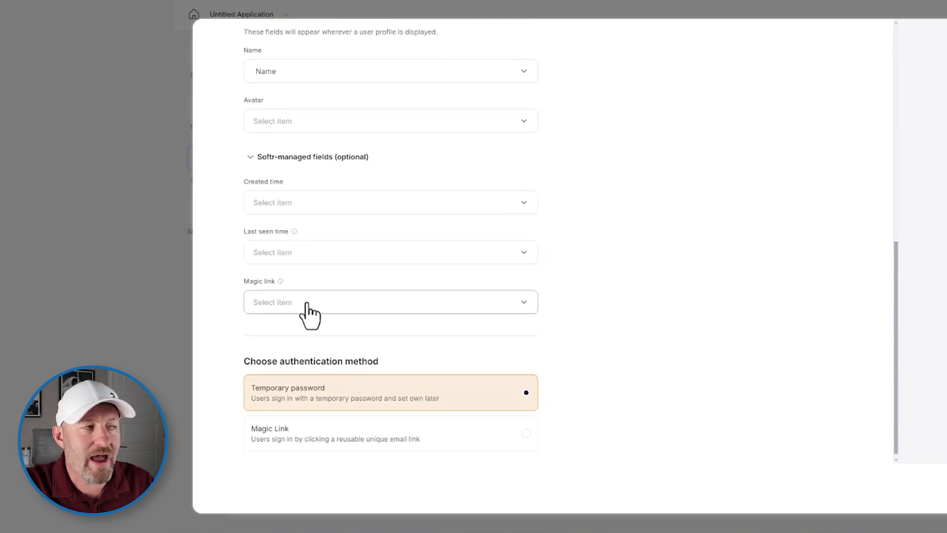
scroll(427, 323, "down", 1)
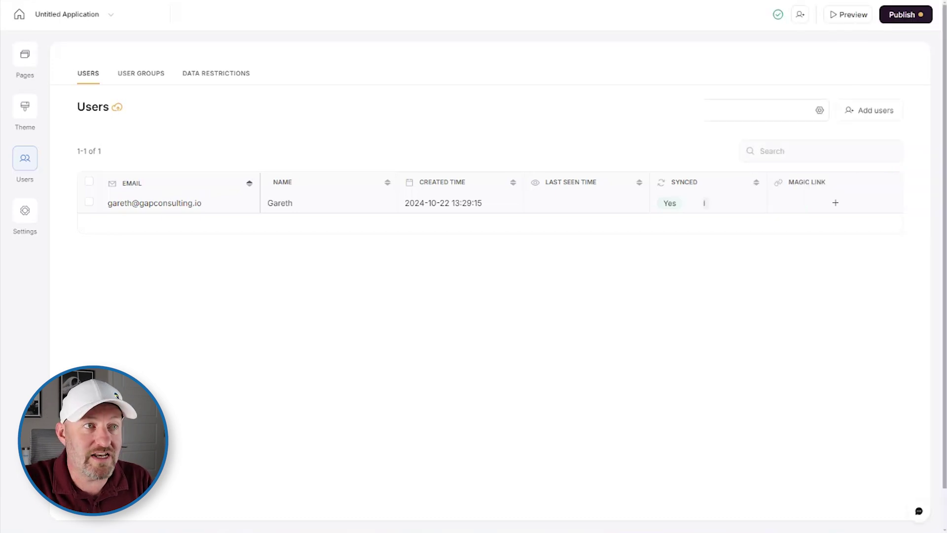
Publish the app live and open it on its Softr subdomain
left_click(908, 16)
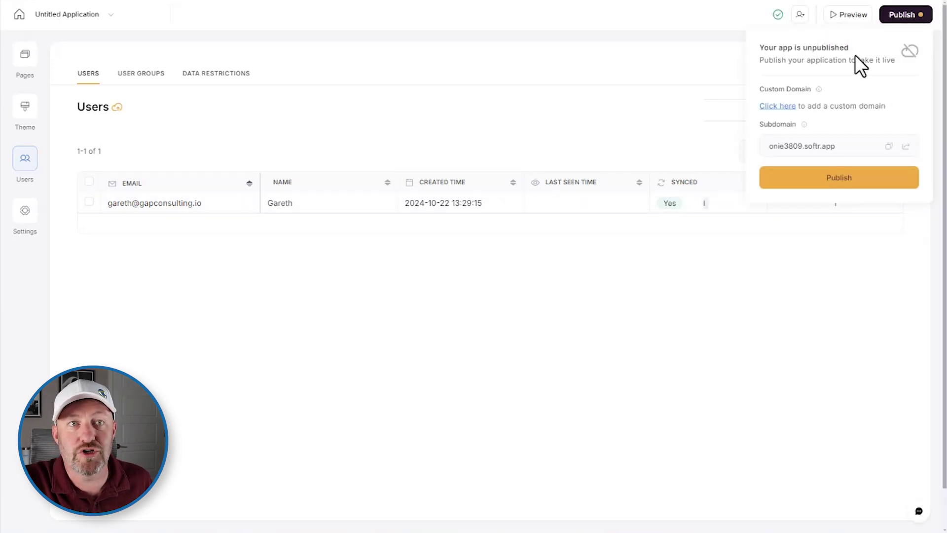
left_click(856, 177)
left_click(904, 147)
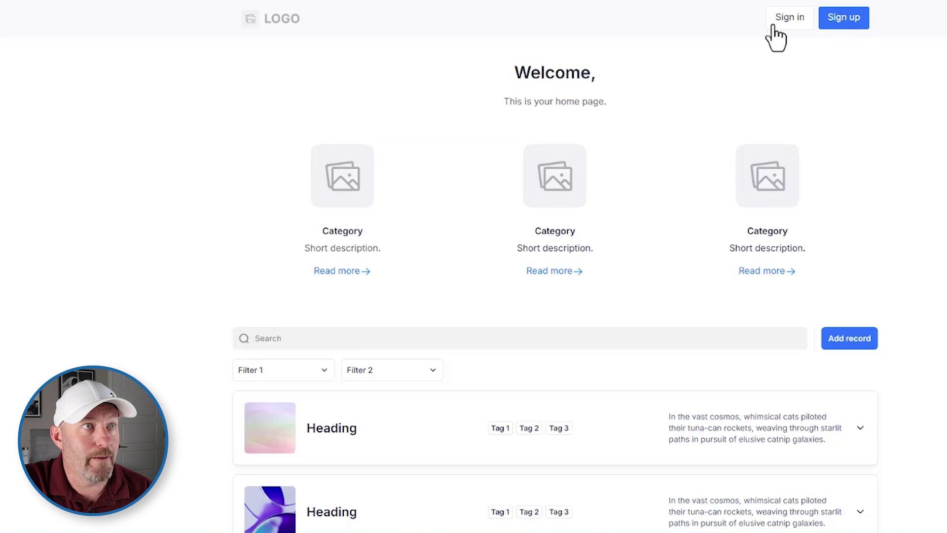
left_click(790, 17)
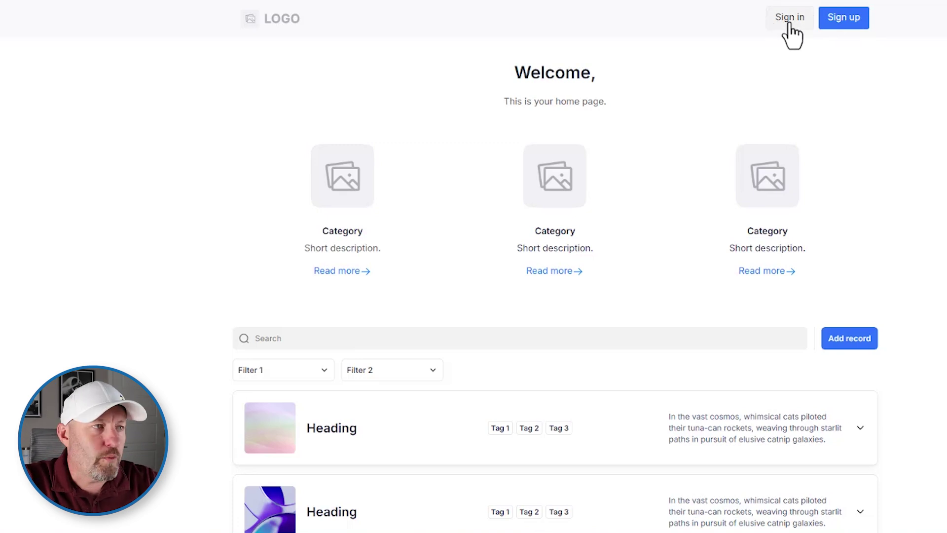
left_click(495, 291)
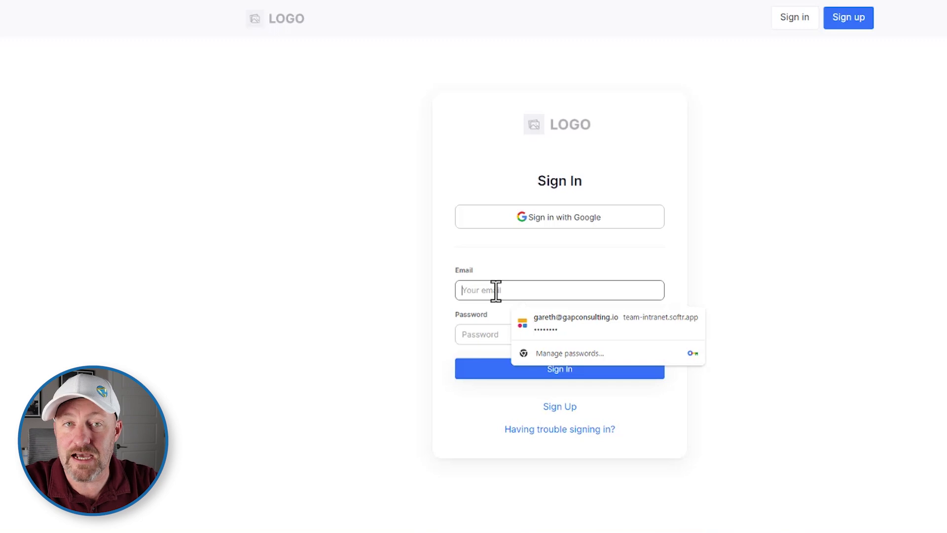
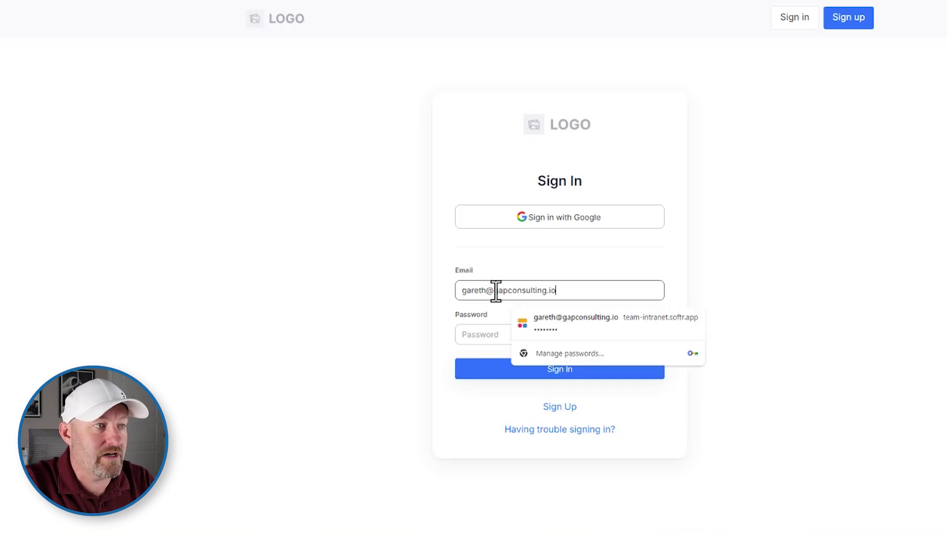
left_click(556, 430)
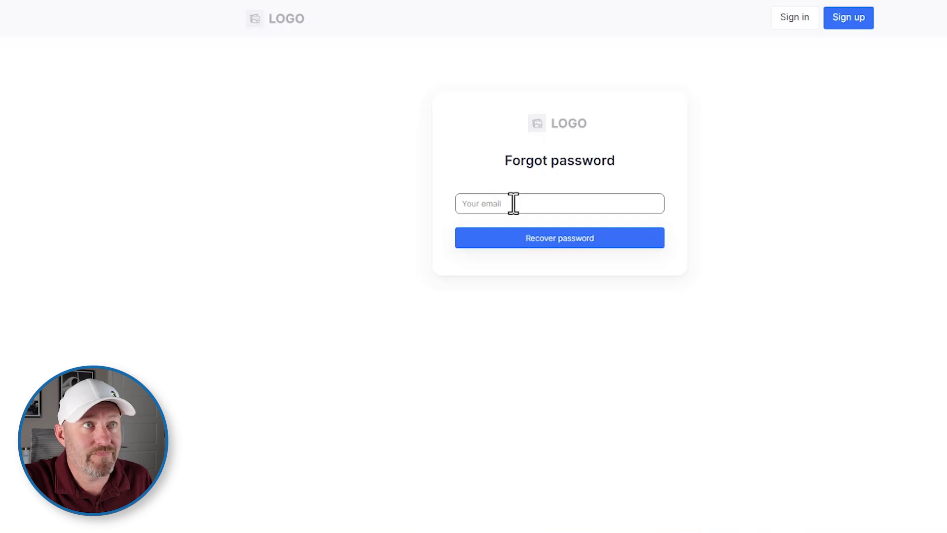
left_click(283, 29)
scroll(593, 309, "down", 5)
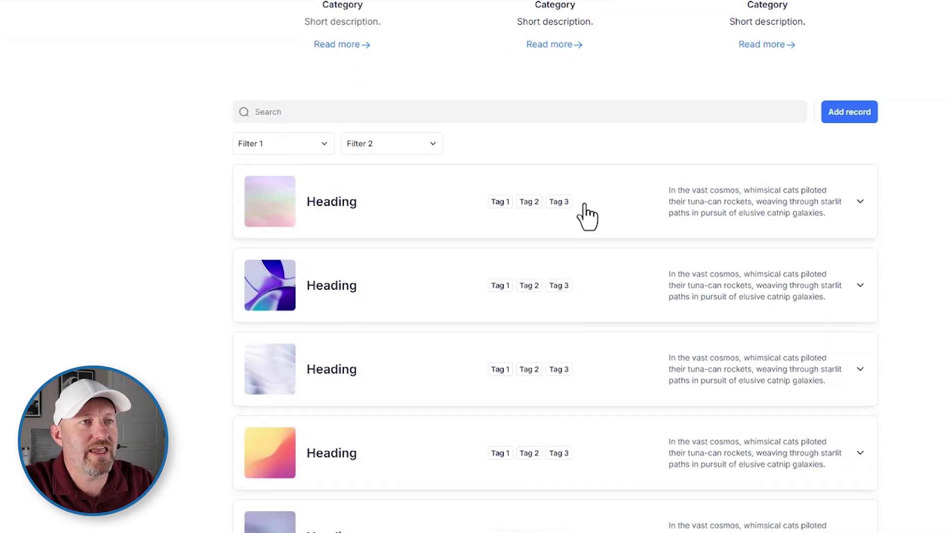
scroll(634, 355, "up", 5)
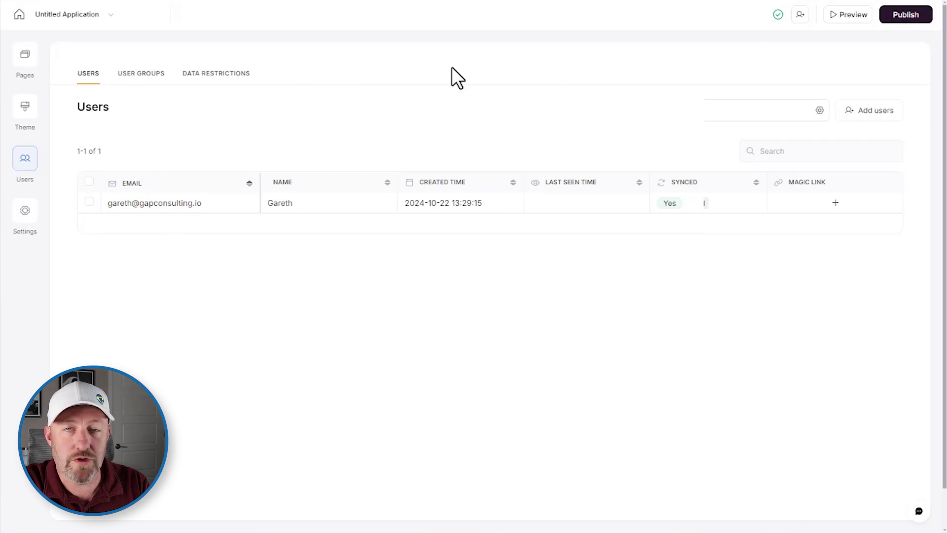
Preview the Softr app from the Users page header to see the synced user's welcome message
left_click(847, 22)
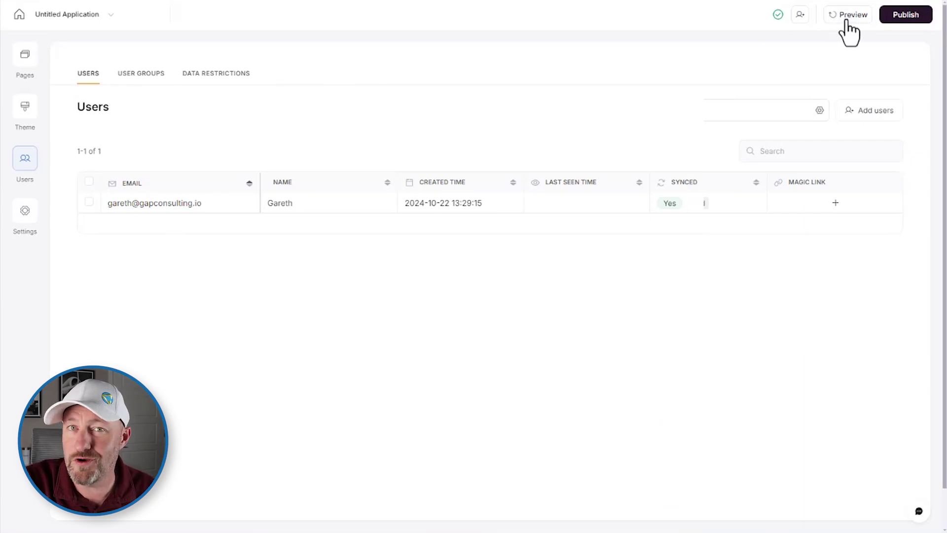